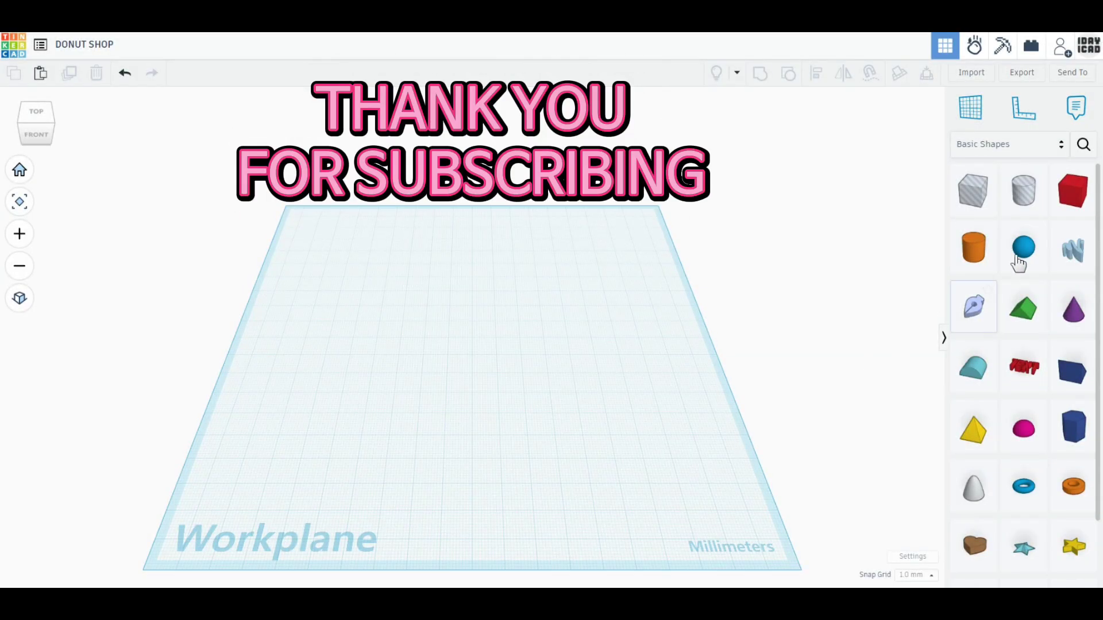
Step: Place a box on the left part of the workplane and a cone near its right edge
left_click(1072, 190)
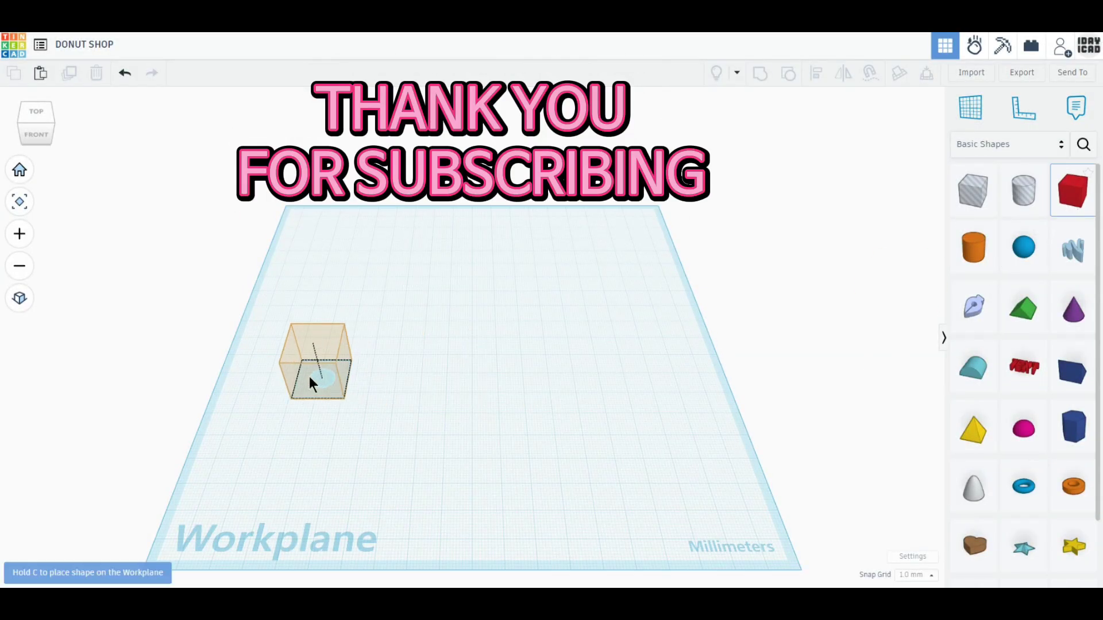
left_click(305, 374)
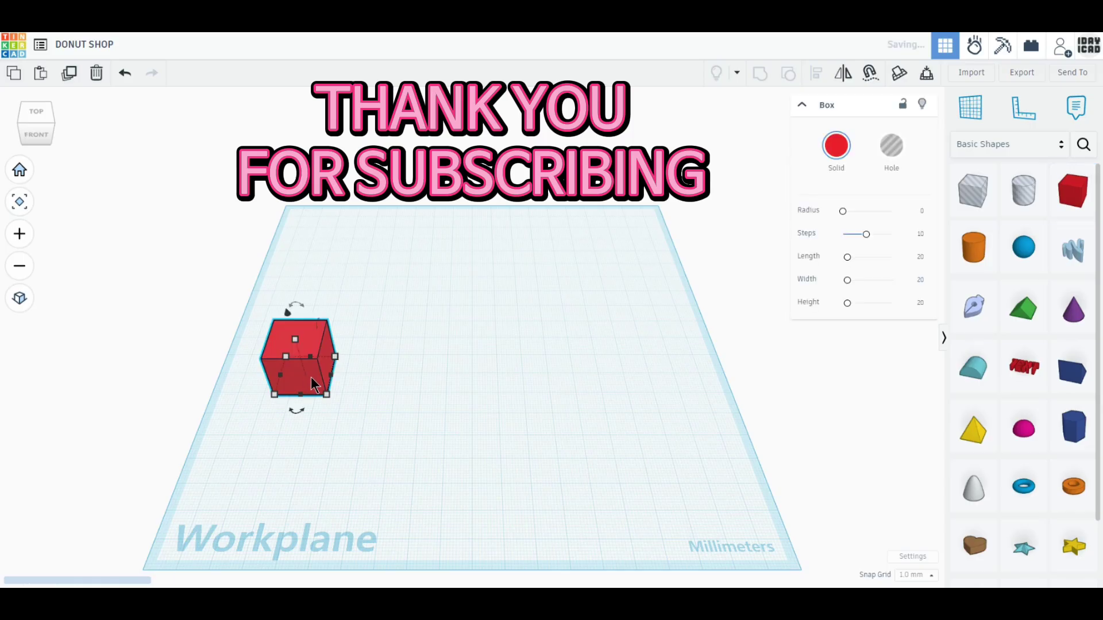
left_click(1072, 310)
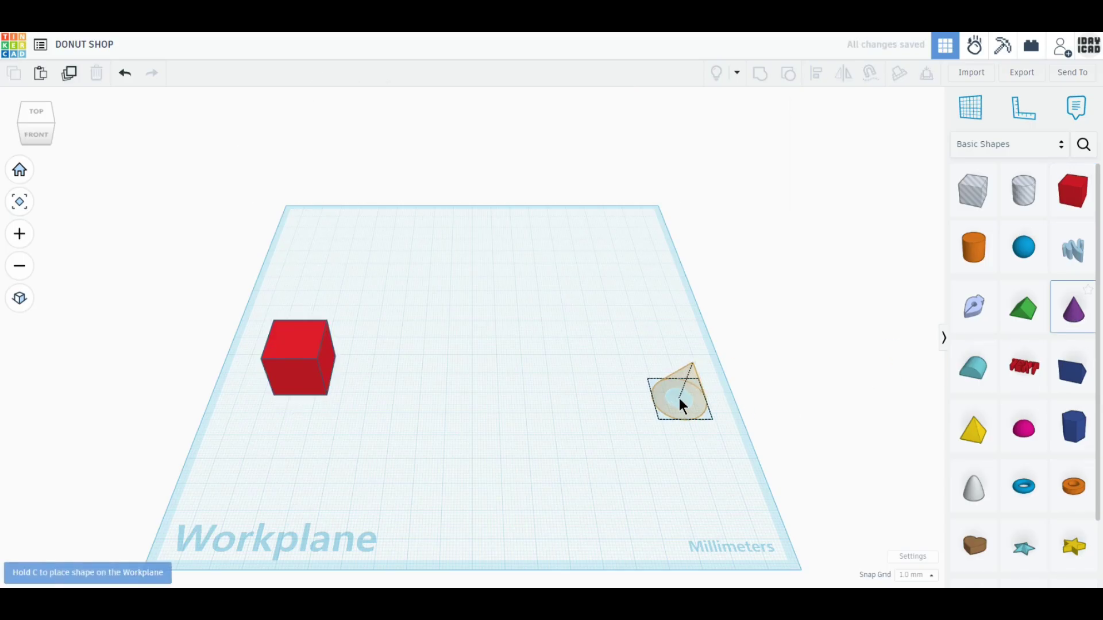
left_click(679, 399)
Step: Set the box to 80 mm wide, 80 mm deep and 50 mm high
left_click(323, 374)
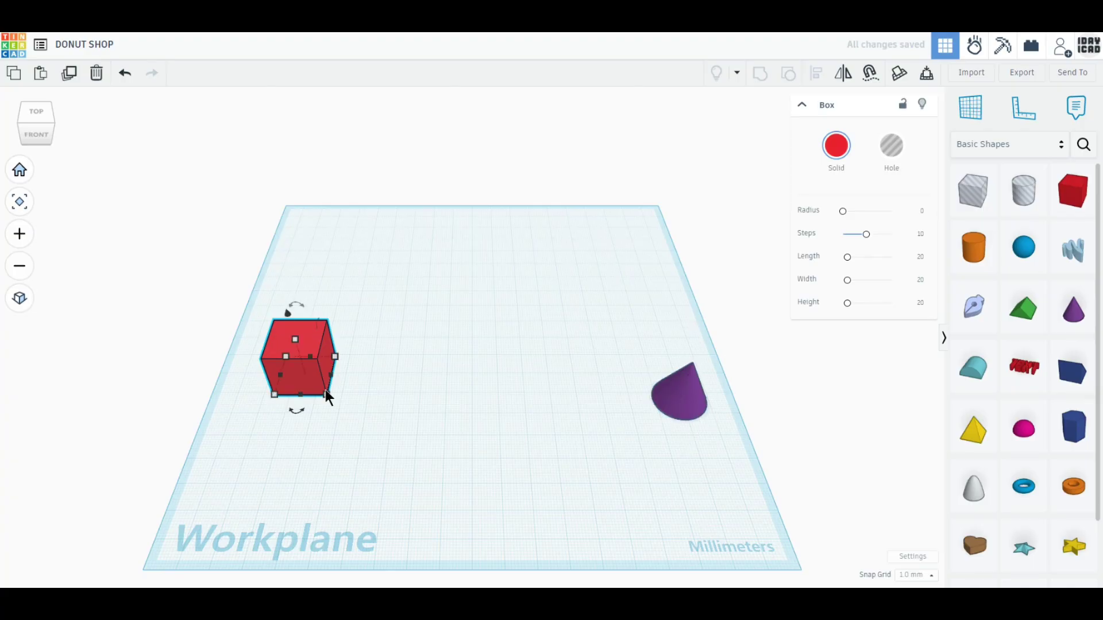
left_click(287, 439)
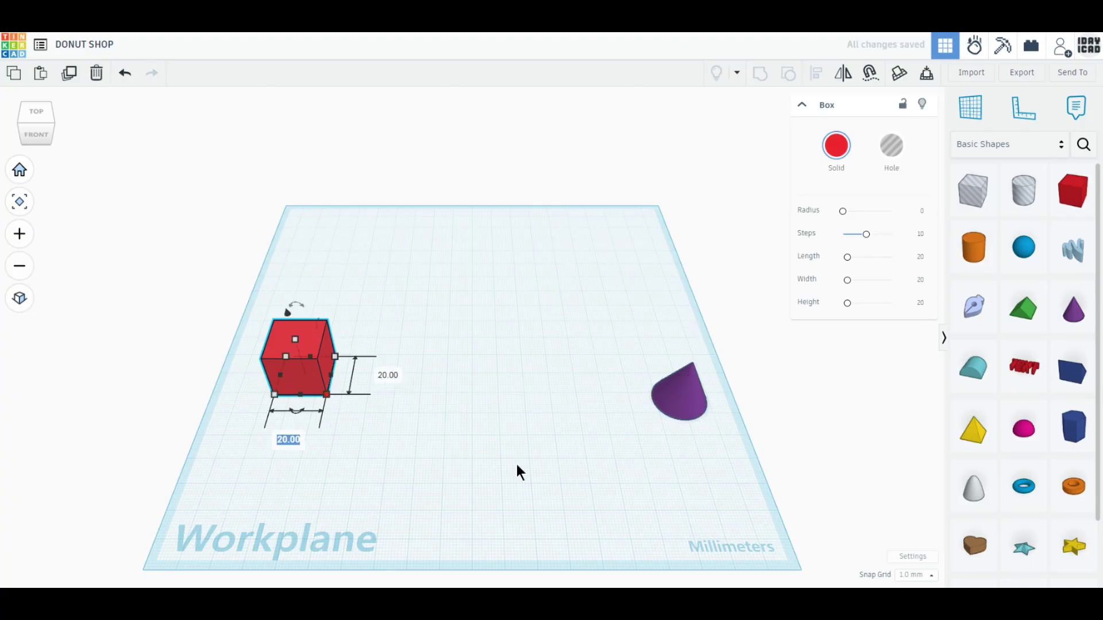
type("80")
key("Return")
type("80")
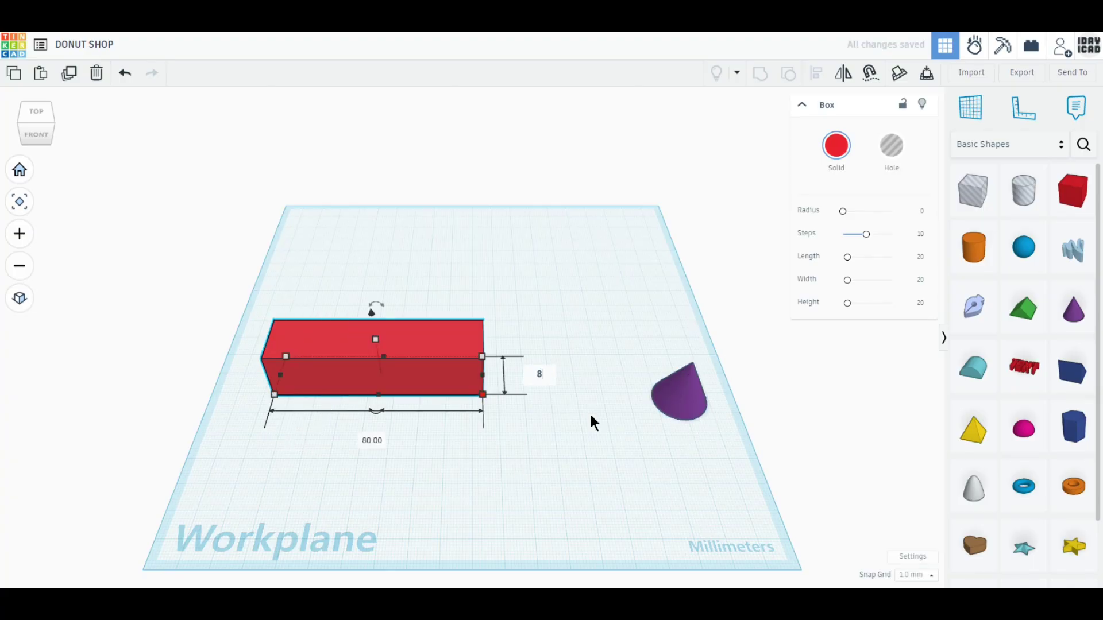
key("Return")
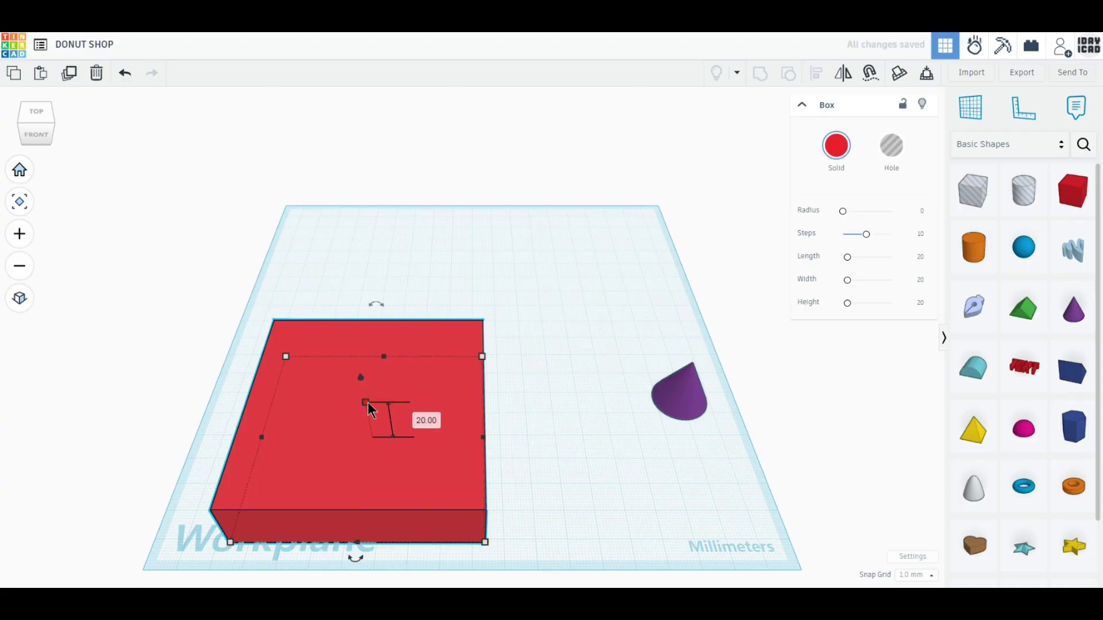
left_click(422, 420)
type("50")
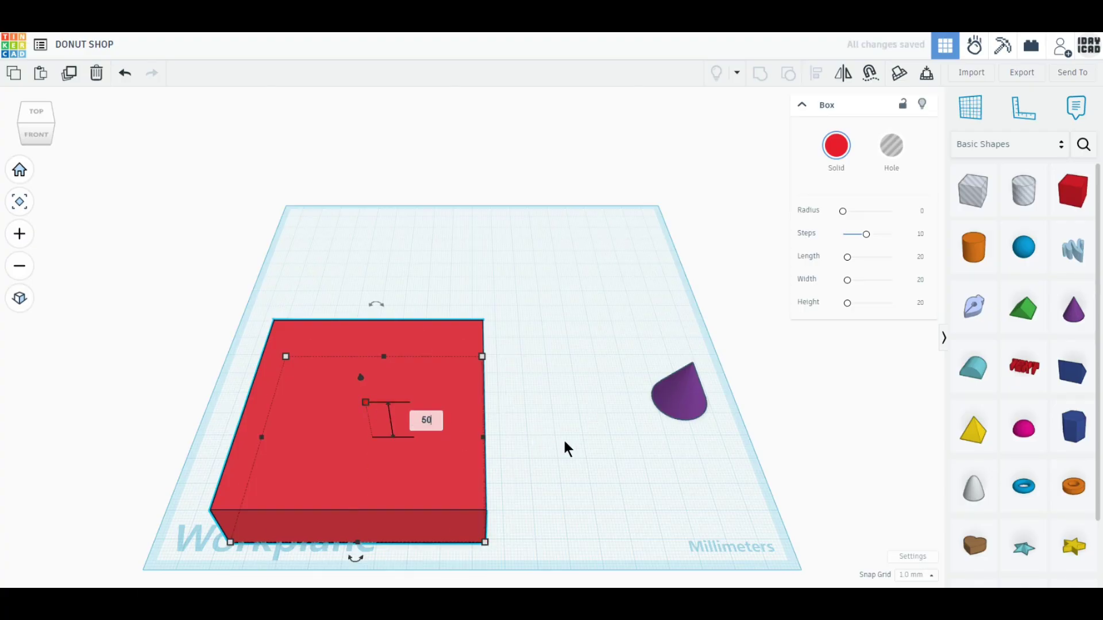
key("Return")
Step: Move the box to the left edge of the workplane and colour it pale yellow
left_click_drag(480, 424, 531, 384)
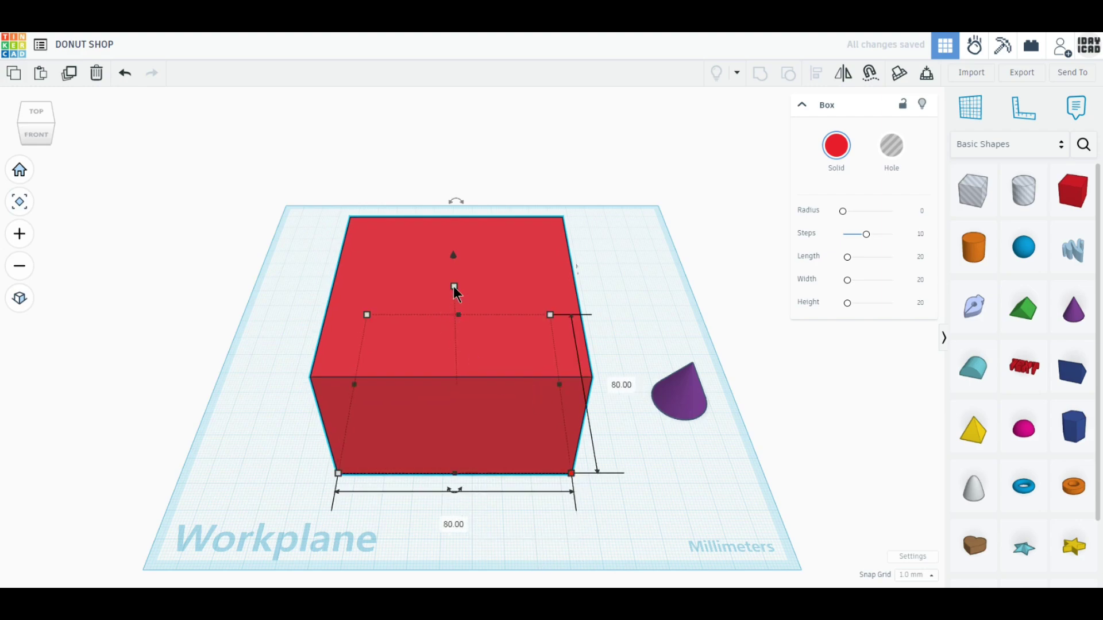
left_click_drag(520, 396, 344, 405)
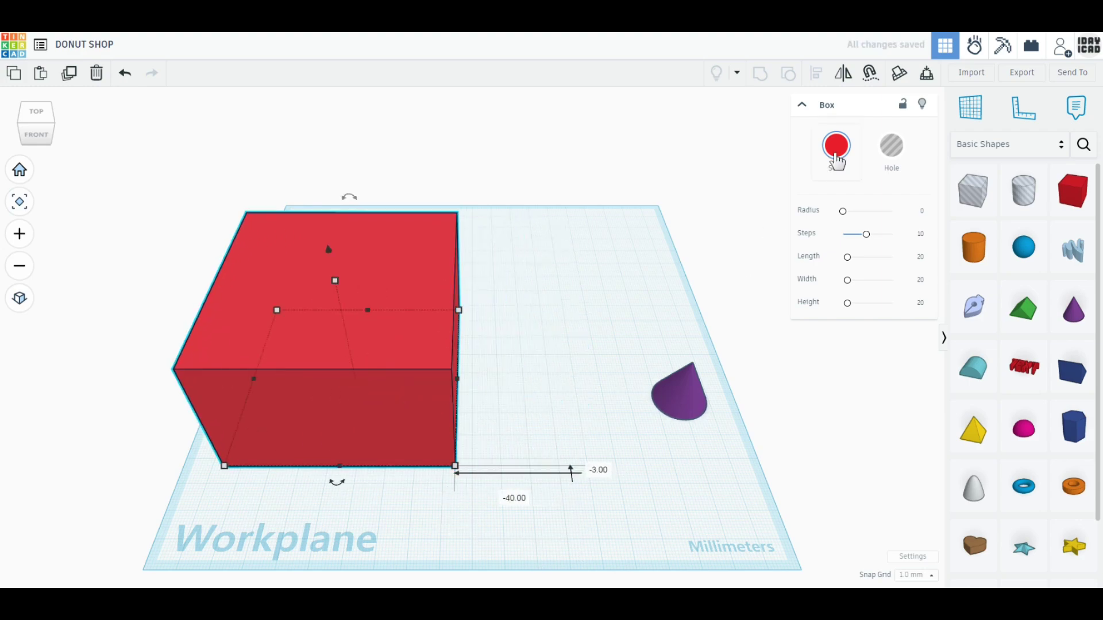
left_click(836, 158)
left_click(756, 243)
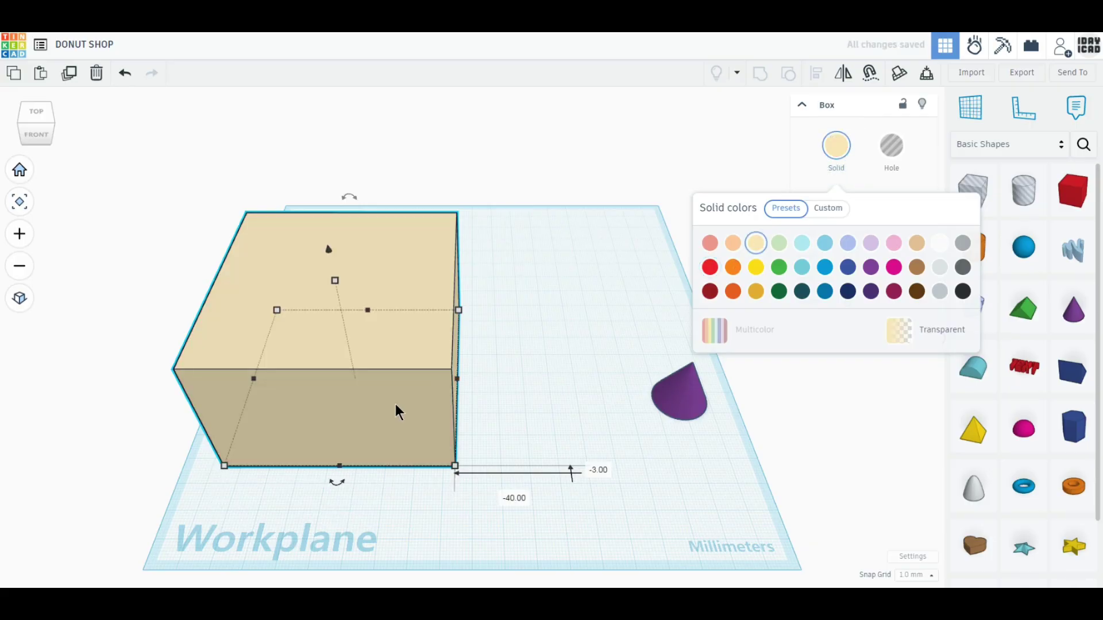
left_click_drag(395, 404, 294, 383)
Step: Move the cone inward and shape it into a truncated pyramid with top radius 8 and 4 sides
left_click_drag(646, 398, 586, 349)
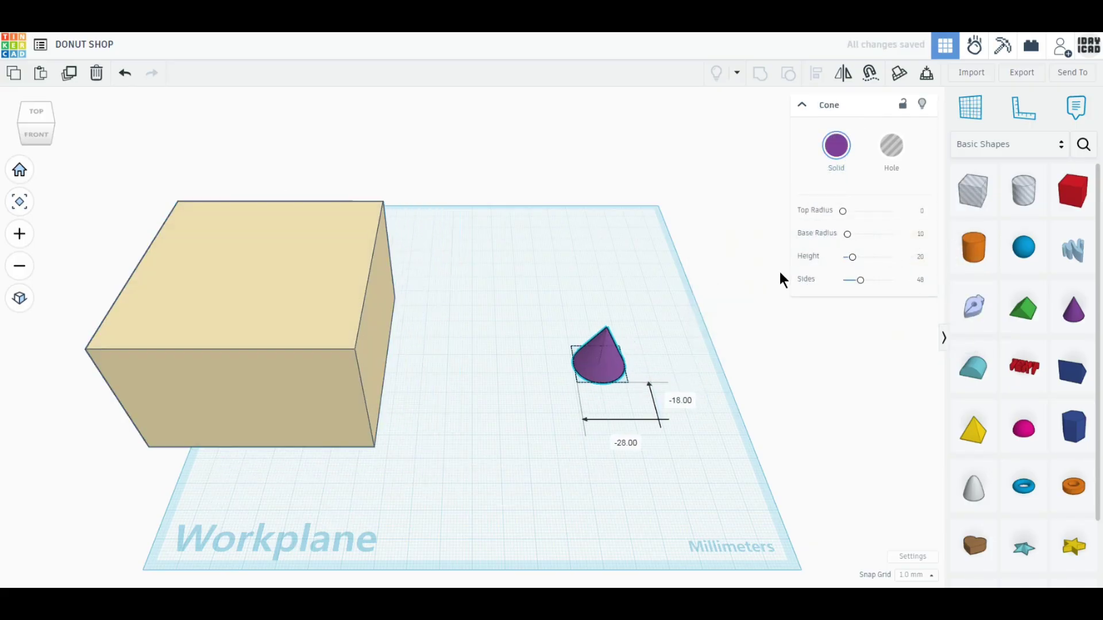
left_click(919, 212)
type("9")
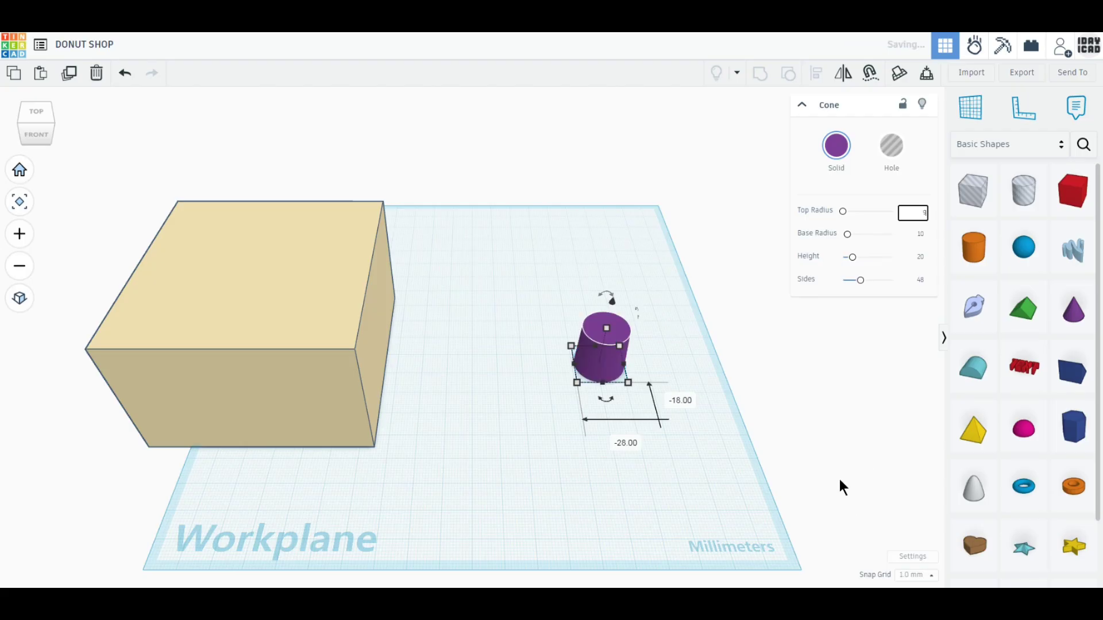
key("Return")
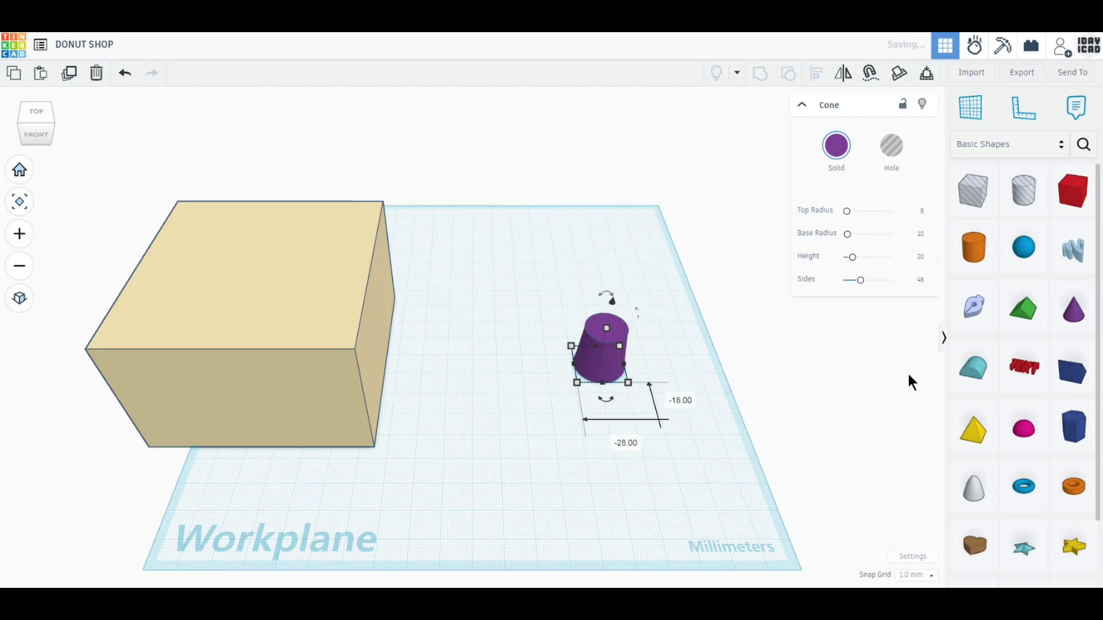
left_click(919, 280)
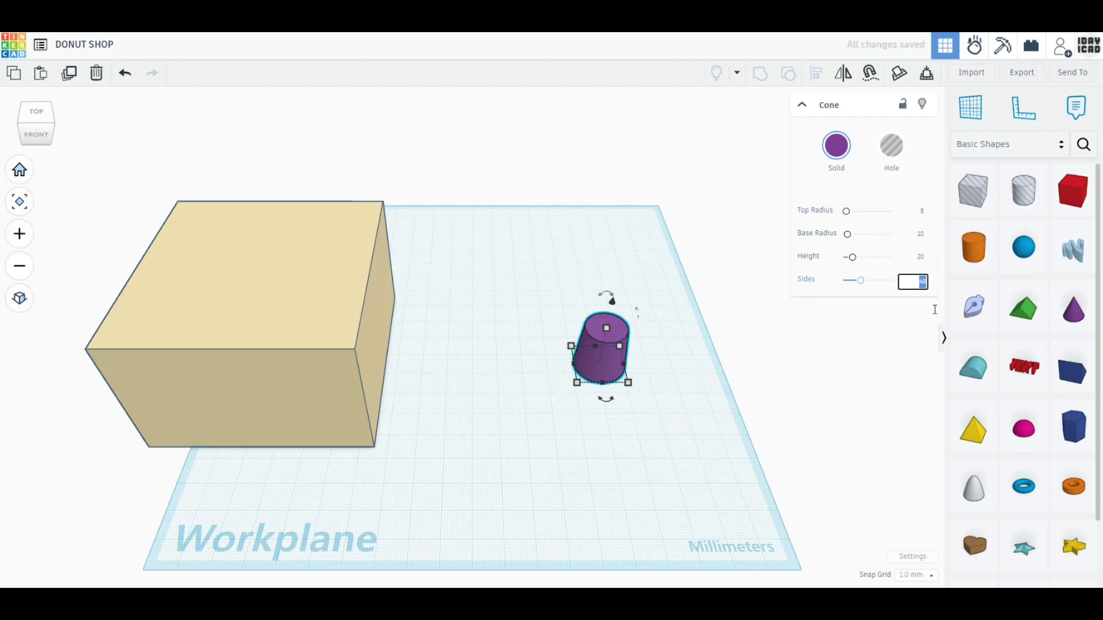
type("4")
key("Return")
Step: Set the truncated pyramid's base to 90 mm by 90 mm
mouse_move(603, 400)
left_mouse_down()
mouse_move(574, 387)
mouse_move(612, 387)
mouse_move(610, 396)
left_mouse_up()
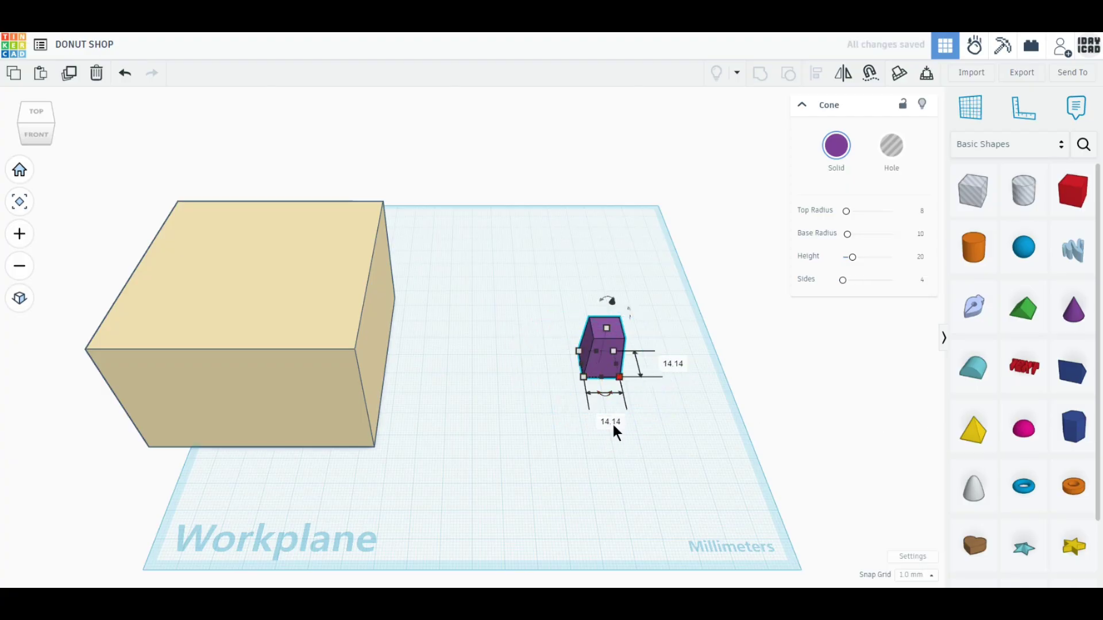
type("90")
key("Return")
type("90")
key("Return")
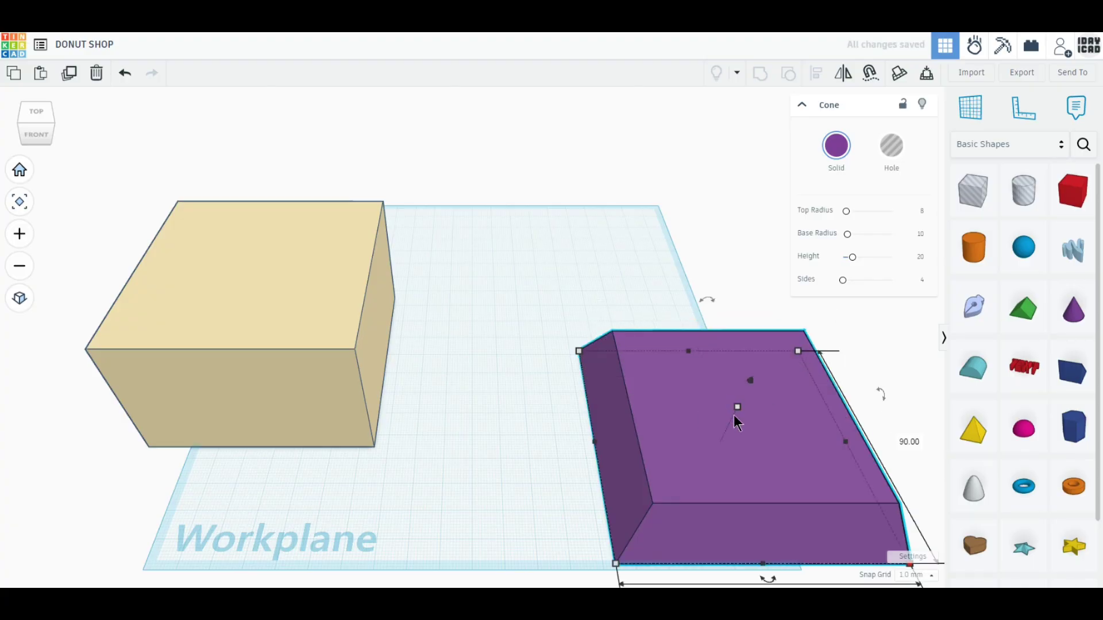
Step: Move the truncated pyramid beside the box and raise it 50 mm above the workplane
left_click_drag(609, 415, 547, 357)
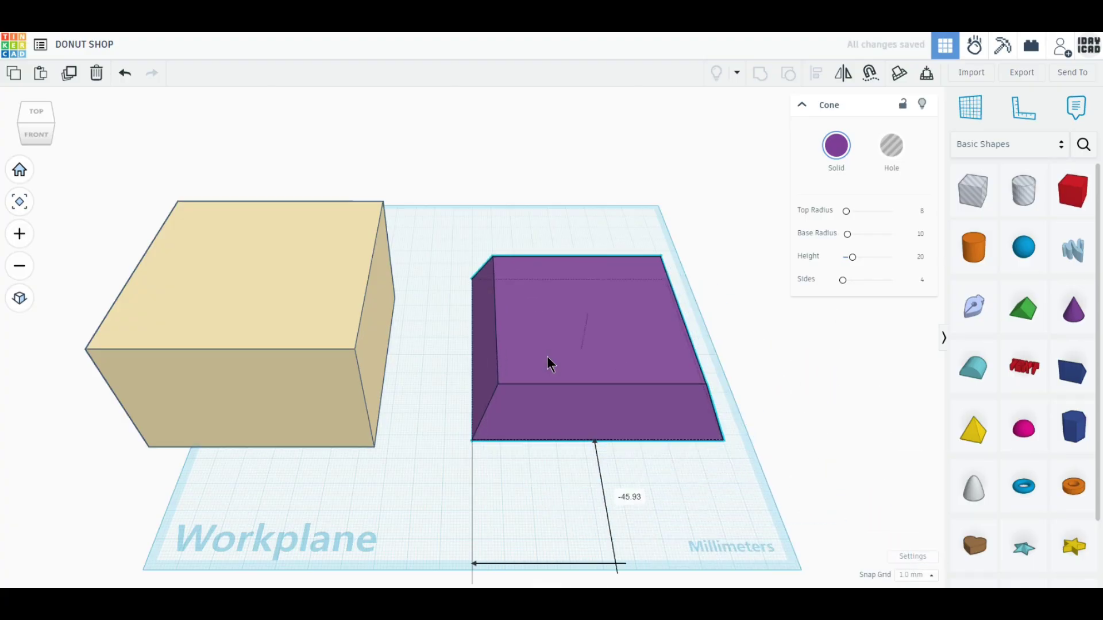
left_click(791, 450)
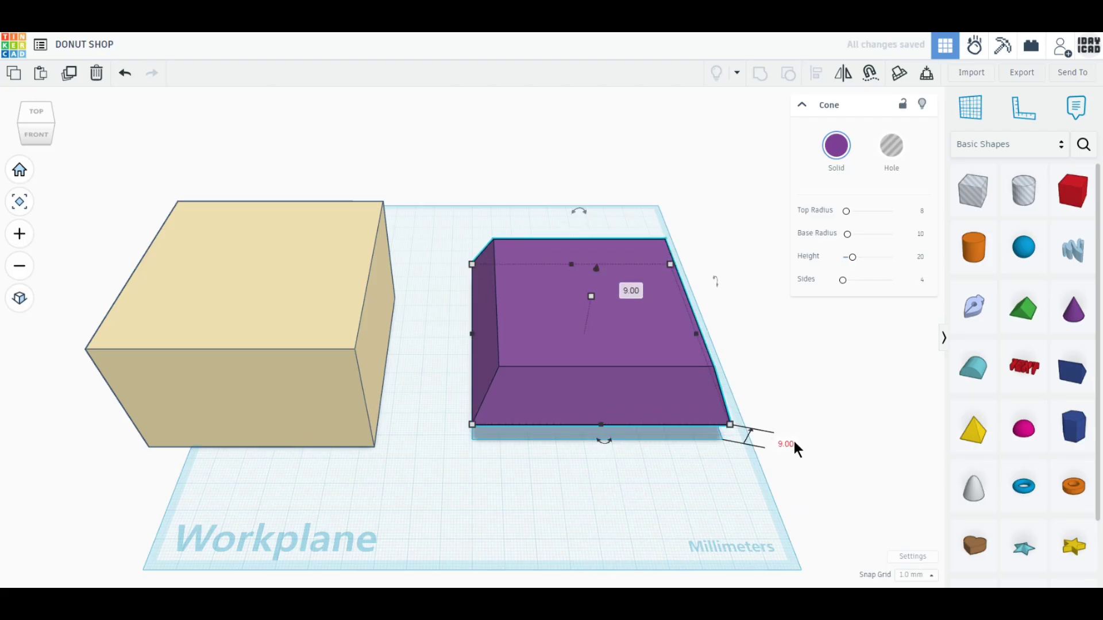
type("50")
key("Return")
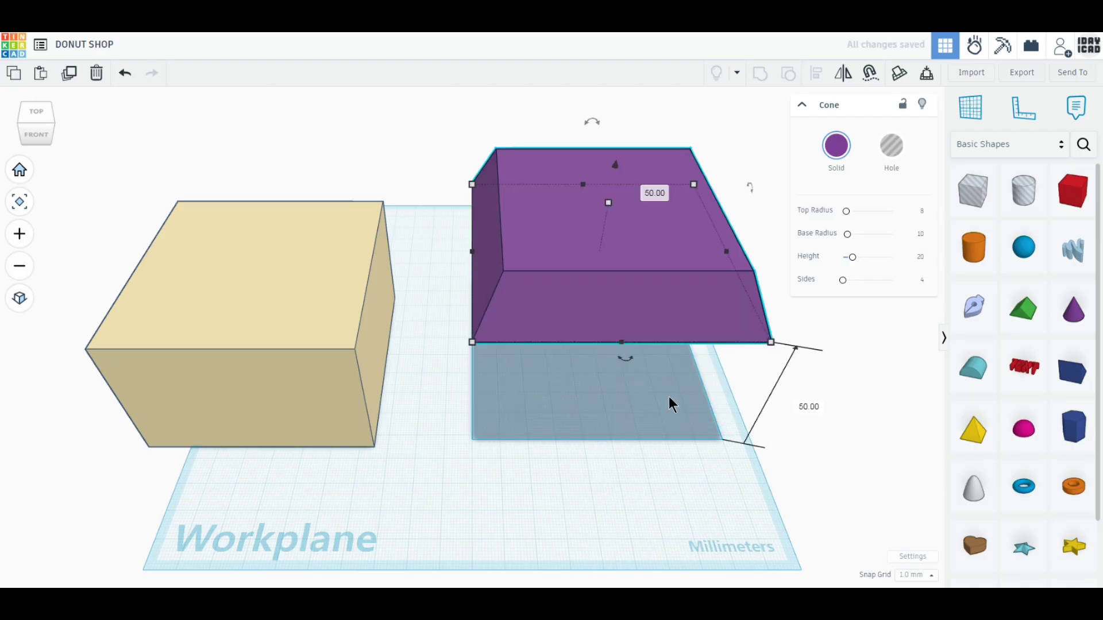
Step: Colour the raised truncated pyramid medium brown as the roof
left_click(800, 224)
left_click(741, 241)
left_click(836, 145)
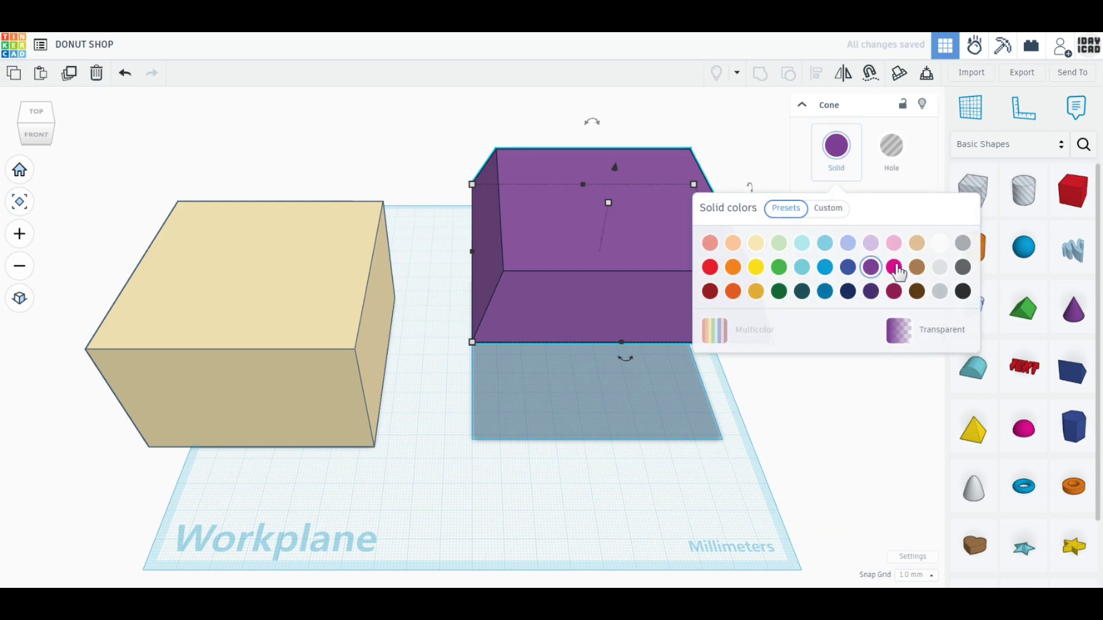
left_click(917, 268)
Step: Align the brown roof and the pale yellow box on their centres in both horizontal directions
left_click(294, 249, "shift")
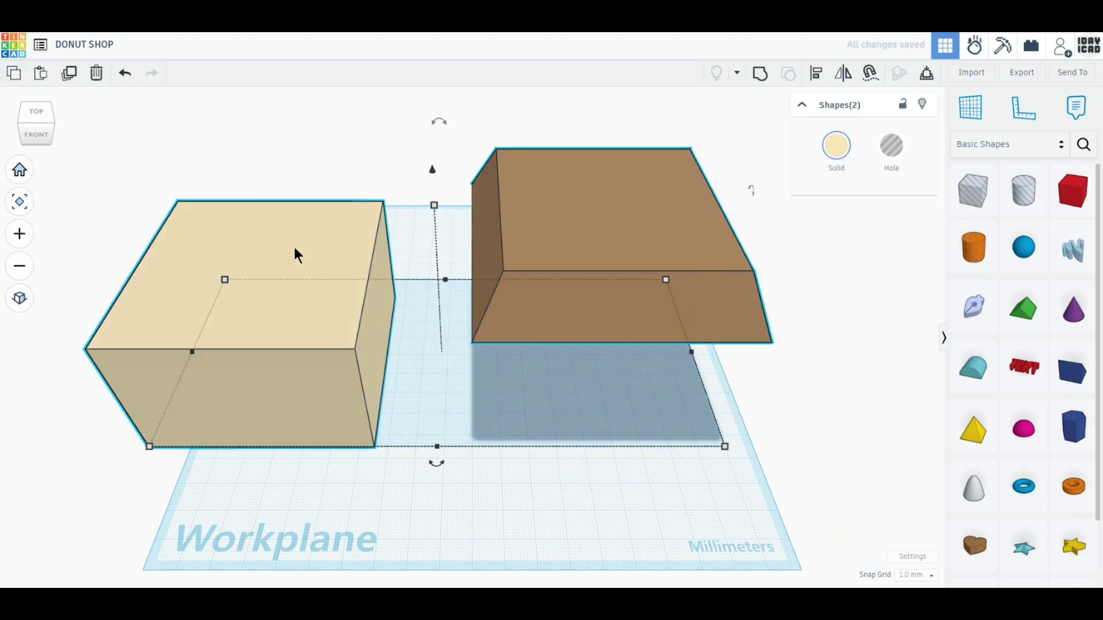
left_click(818, 76)
left_click(436, 464)
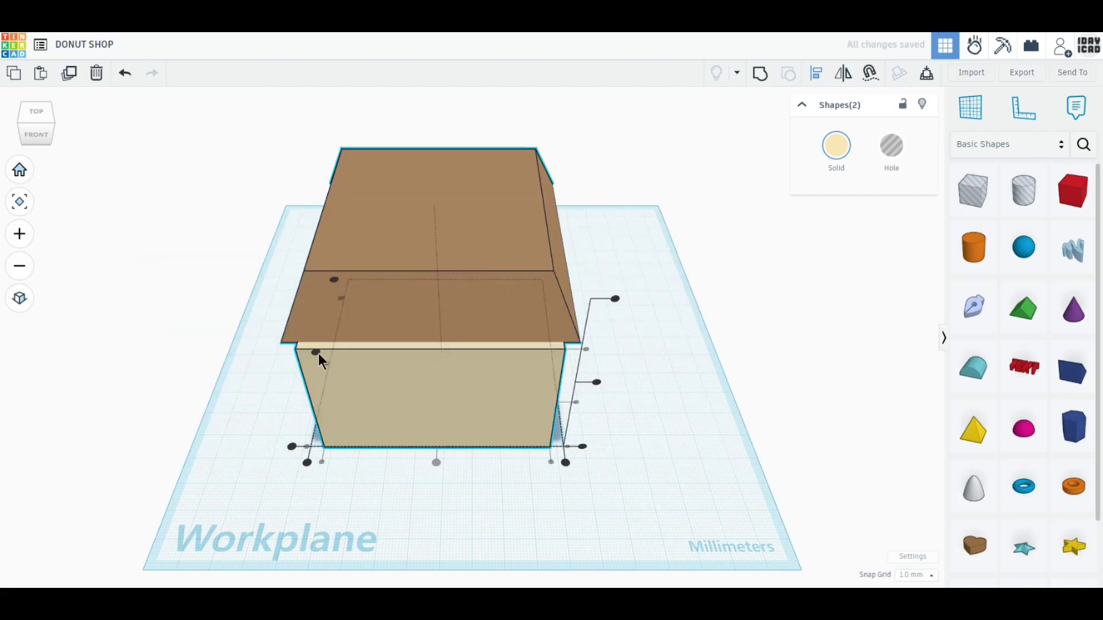
left_click(315, 352)
Step: Move the roof and box together to the middle of the workplane, about 12.5 mm right and 7.5 mm back
left_click_drag(676, 463, 352, 247)
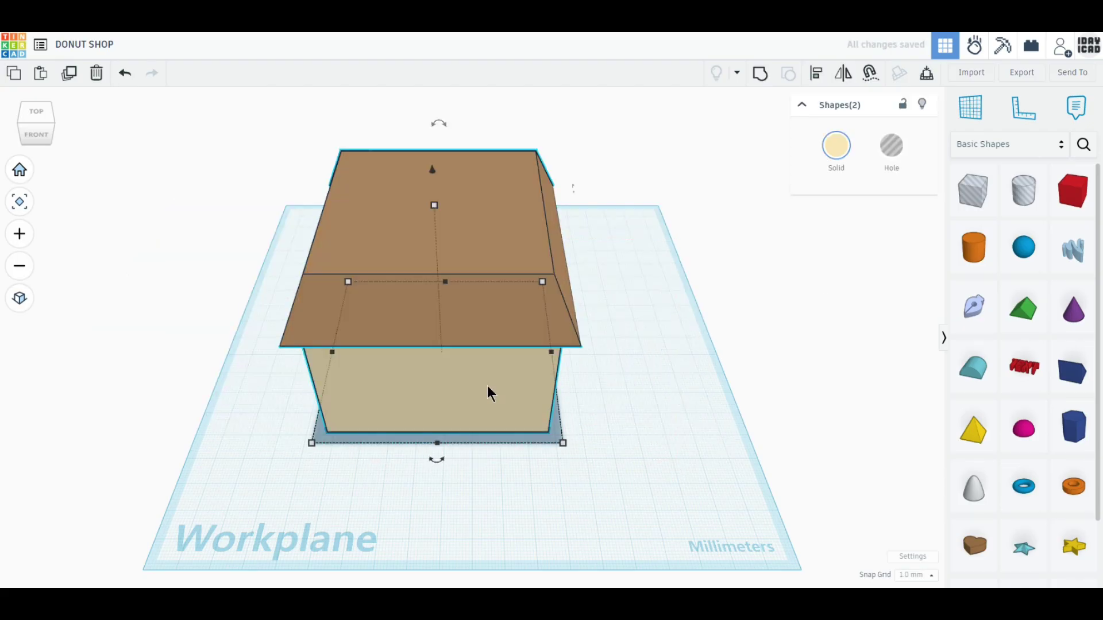
left_click_drag(515, 390, 543, 375)
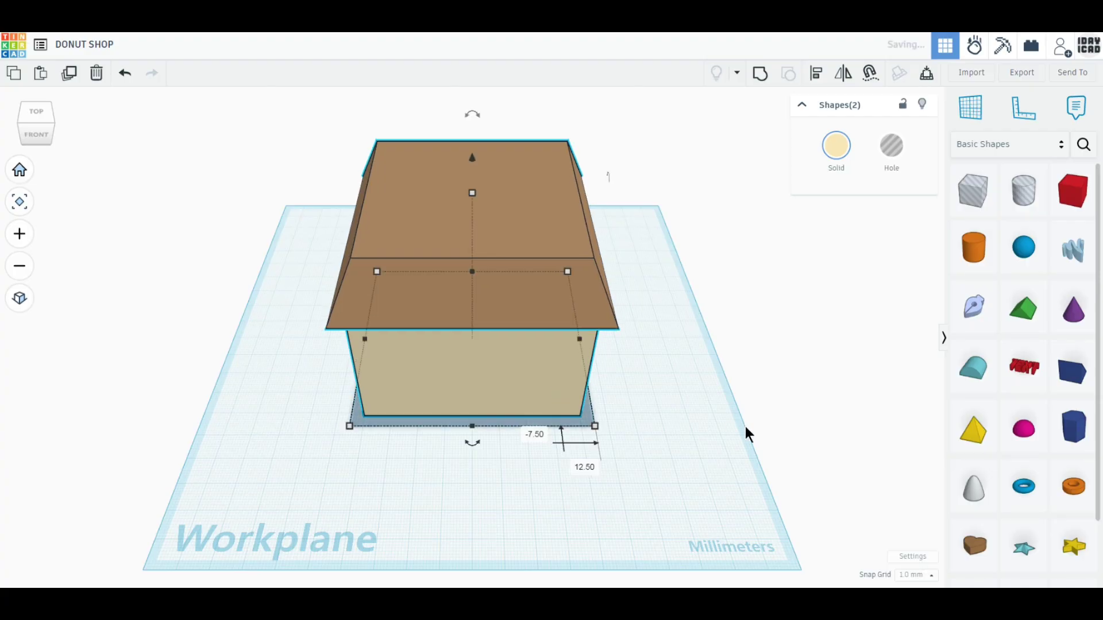
left_click(746, 426)
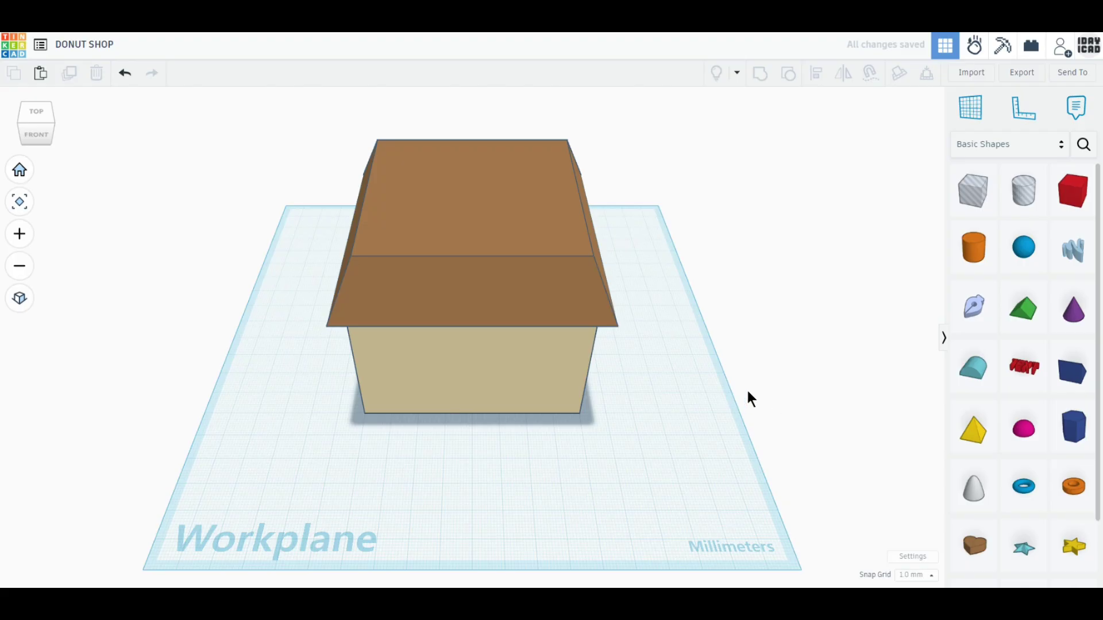
Step: Place a new box and a cylinder to the right of the house and switch to an orthographic top view
left_click_drag(1071, 192, 667, 361)
left_click_drag(974, 247, 679, 438)
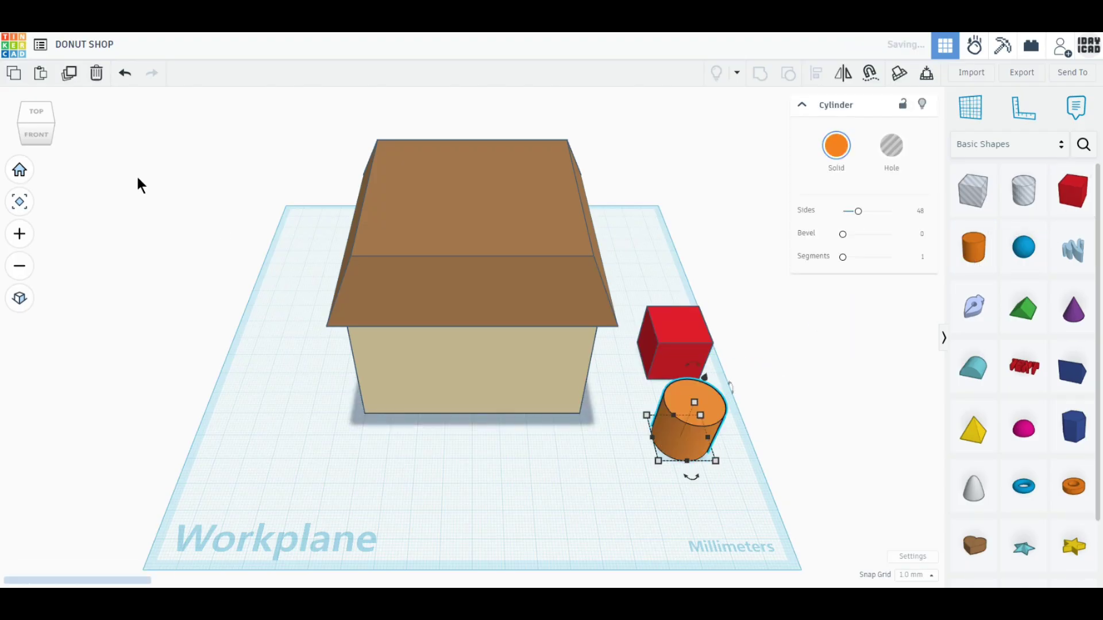
left_click(37, 113)
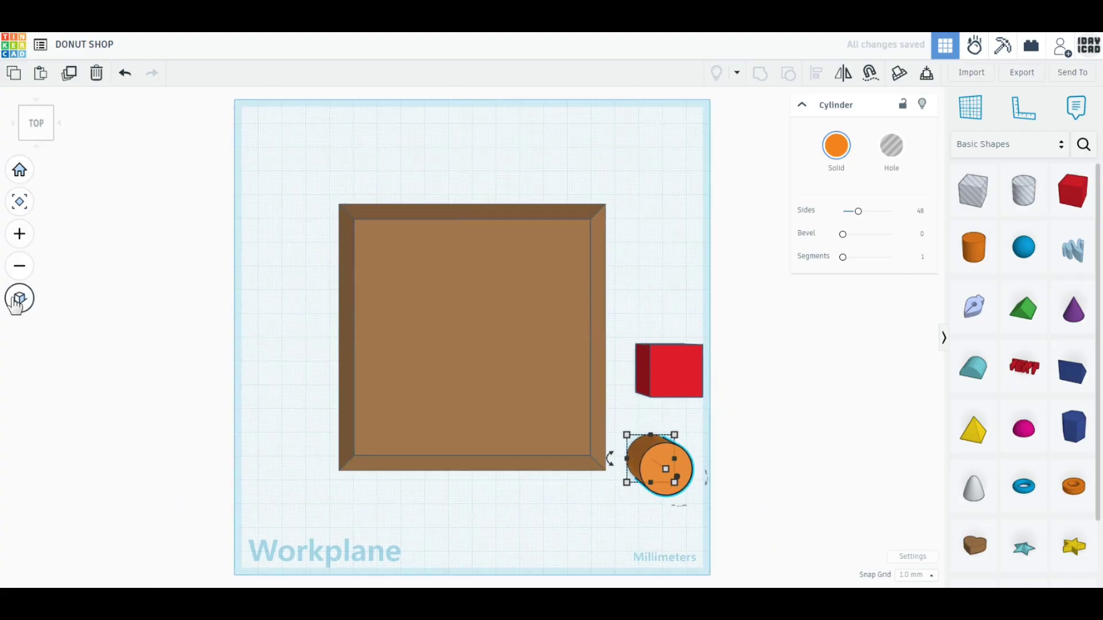
left_click(18, 299)
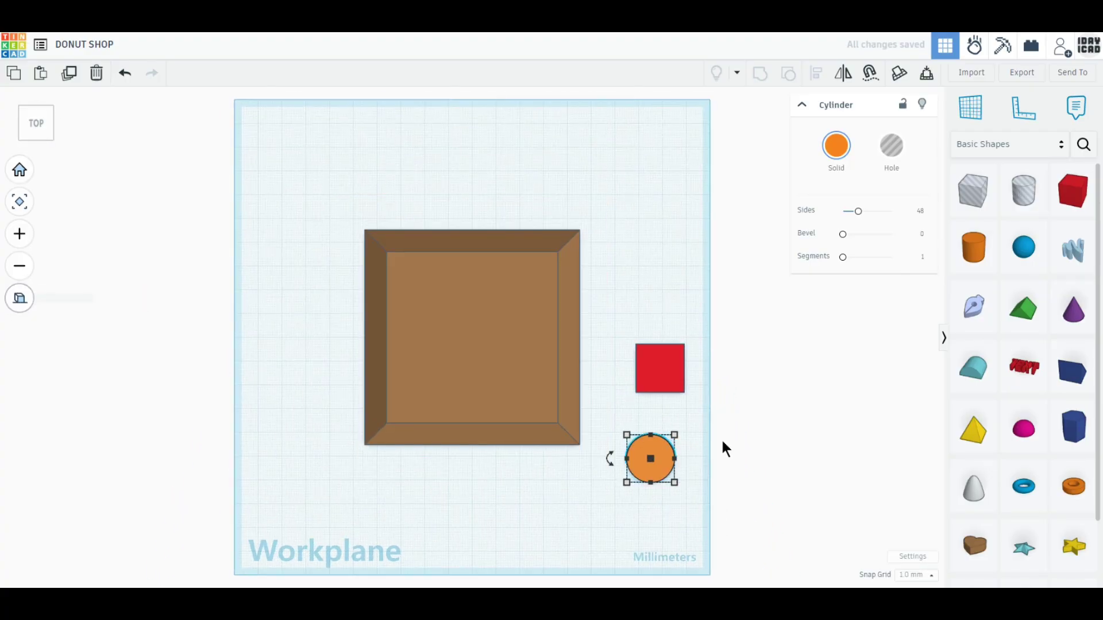
Step: Centre the cylinder on the new box's front edge to form a rounded end, and raise its sides to the maximum
scroll(721, 439, "up", 4)
middle_click_drag(805, 482, 433, 327)
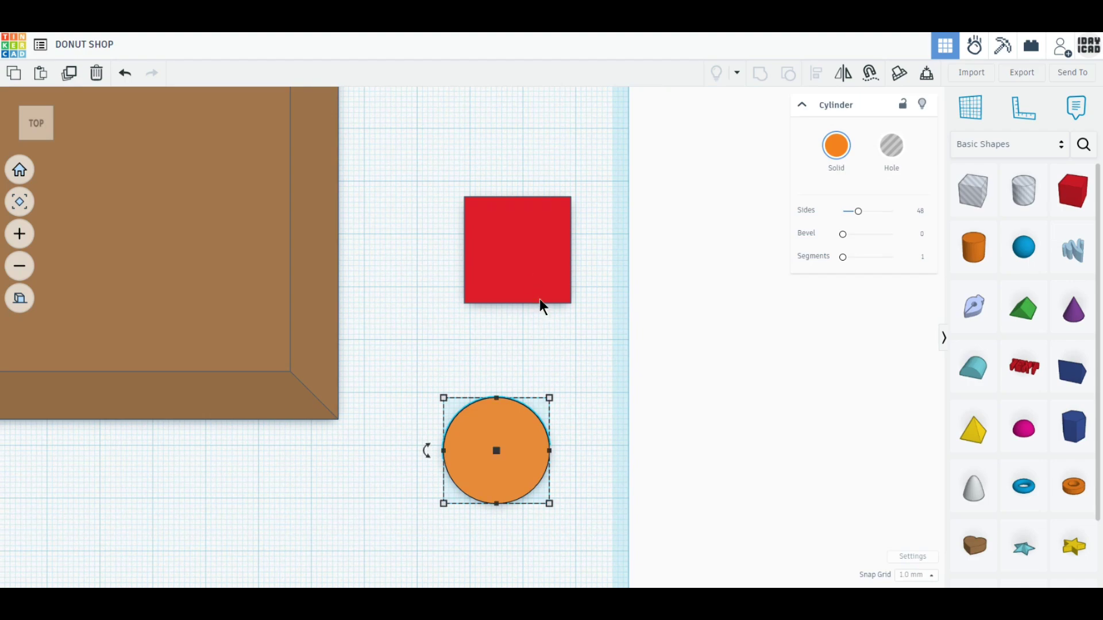
left_click_drag(539, 299, 545, 334)
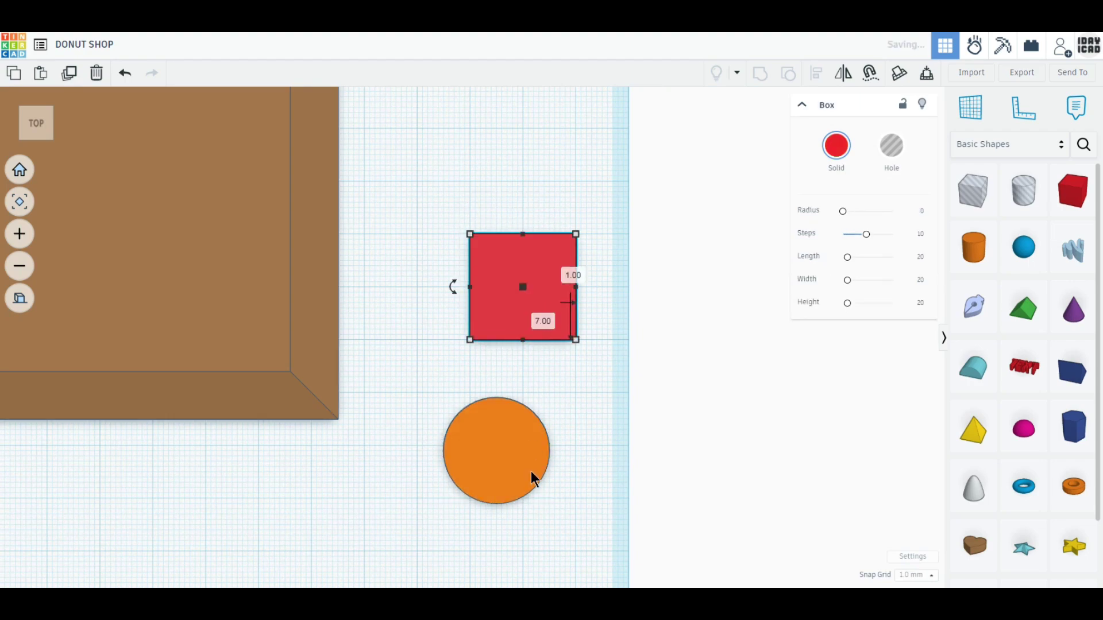
left_click_drag(531, 471, 559, 360)
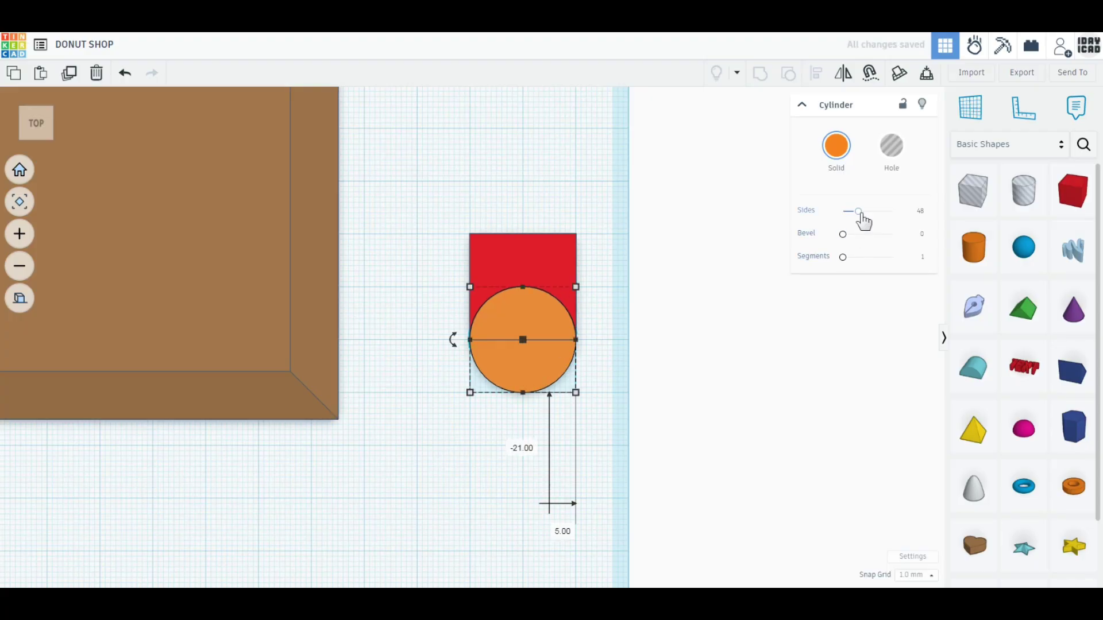
left_click_drag(864, 222, 1004, 227)
Step: Group the small box and cylinder into one arched shape and set its width to 10 mm
left_click_drag(618, 413, 540, 290)
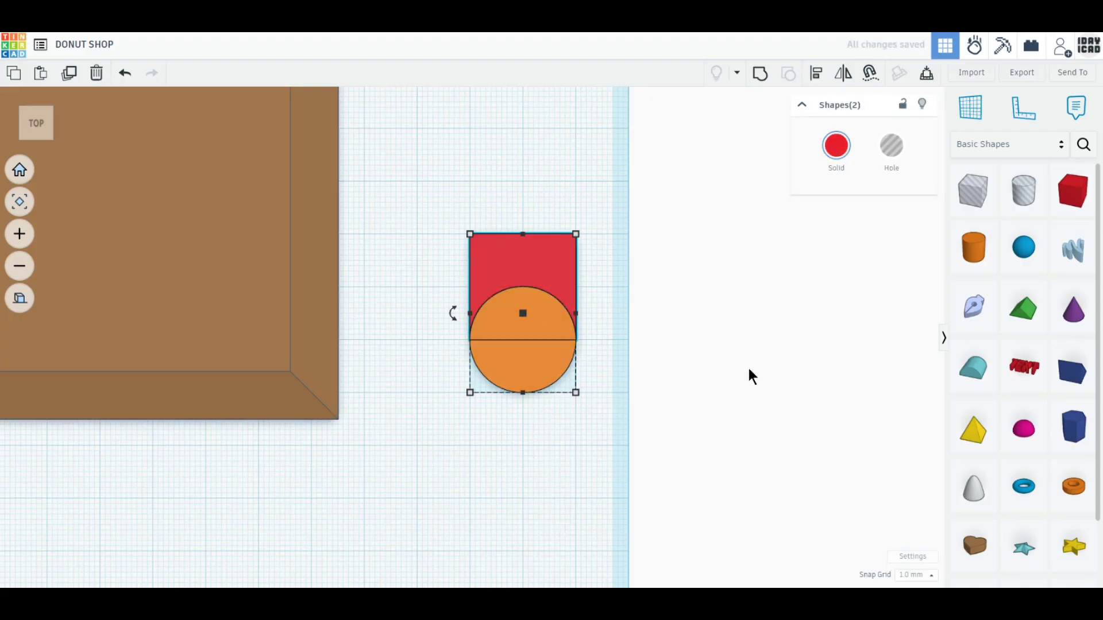
left_click(761, 81)
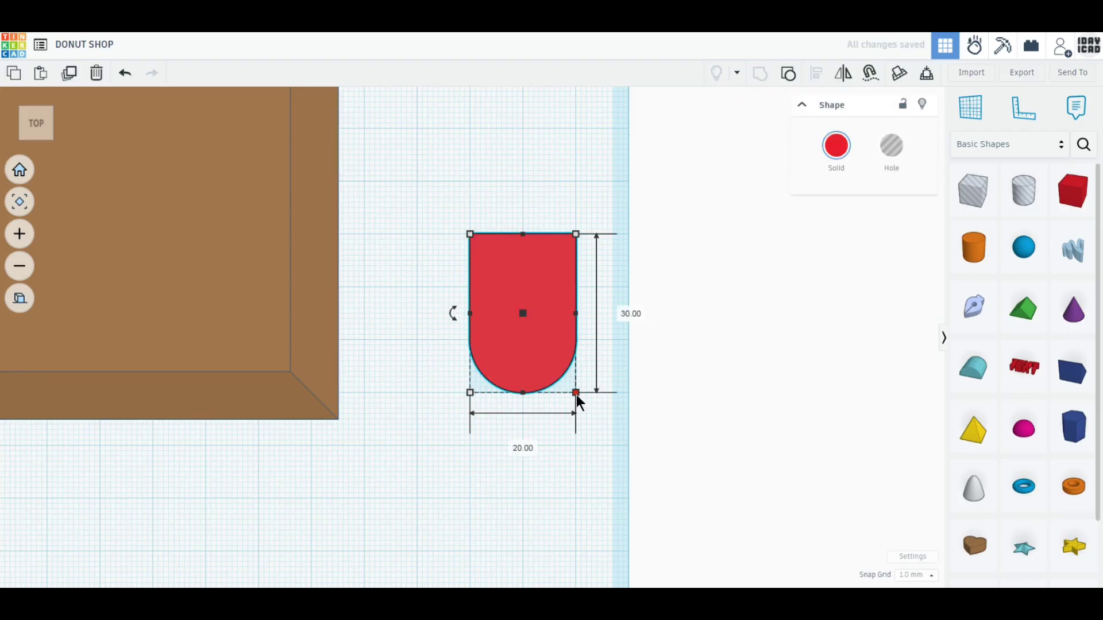
left_click(524, 449)
type("10")
key("Return")
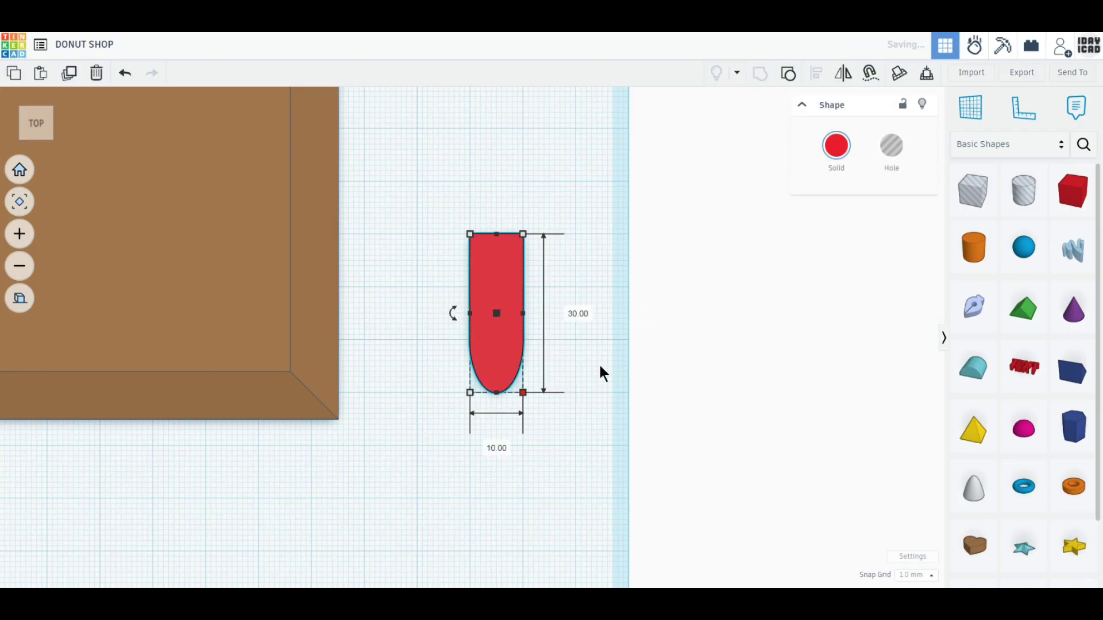
Step: Set the arched shape's length to 15 mm and its height to 1 mm
left_click(578, 312)
type("15")
key("Return")
right_click_drag(615, 511, 544, 275)
mouse_move(541, 266)
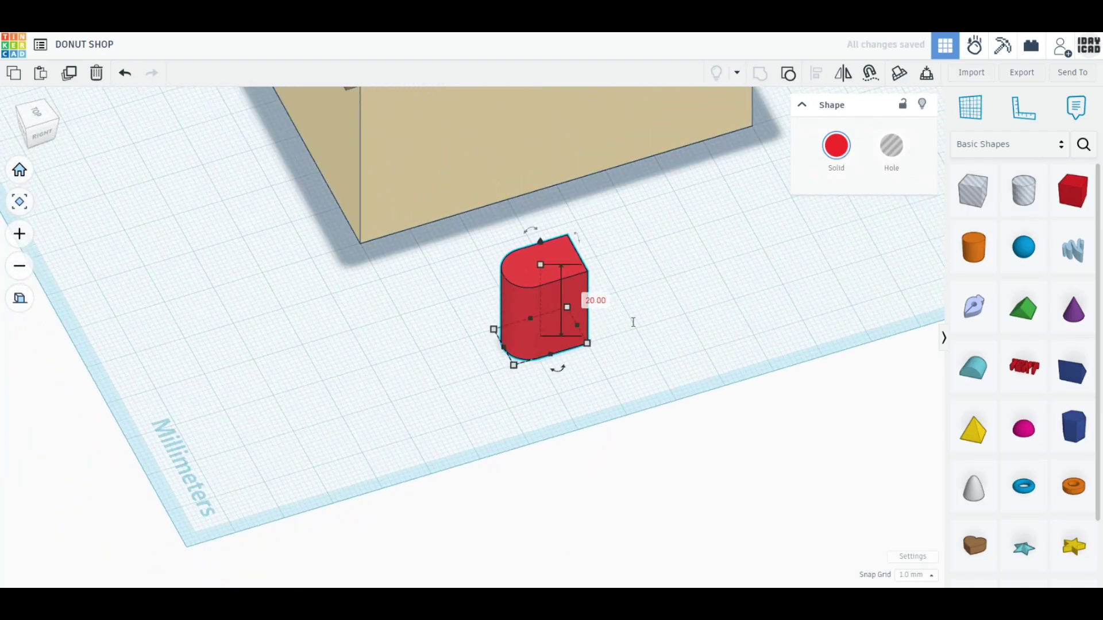
type("1")
key("Return")
Step: Rotate the thin arched shape 90° to stand upright and move it 23 mm forward to the house's front wall face
left_click_drag(532, 296, 508, 322)
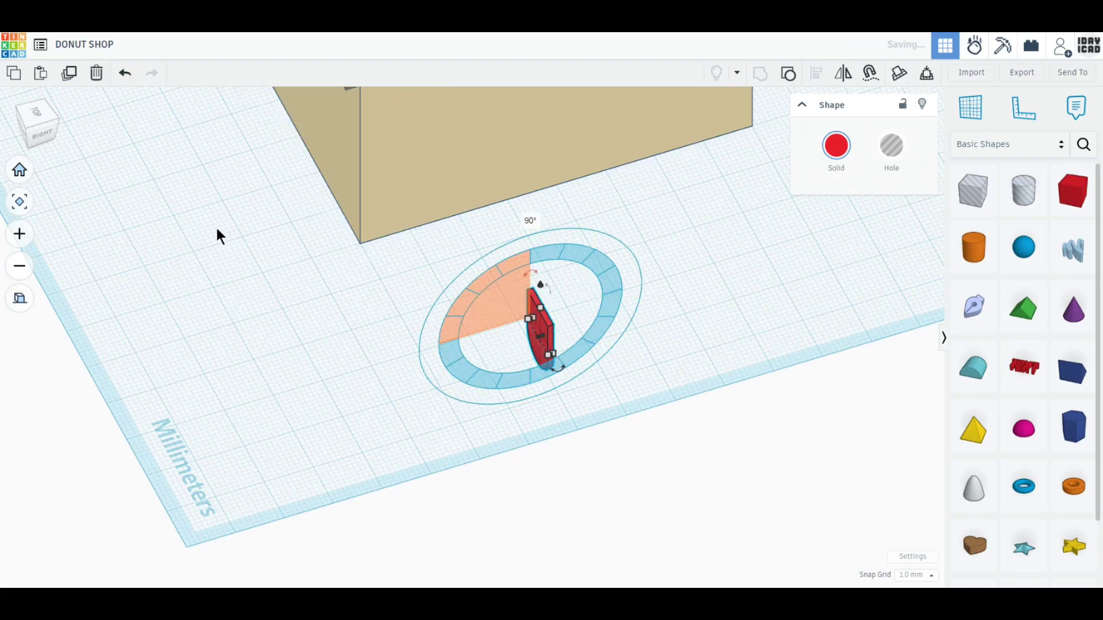
left_click_drag(165, 207, 87, 263)
left_click(38, 133)
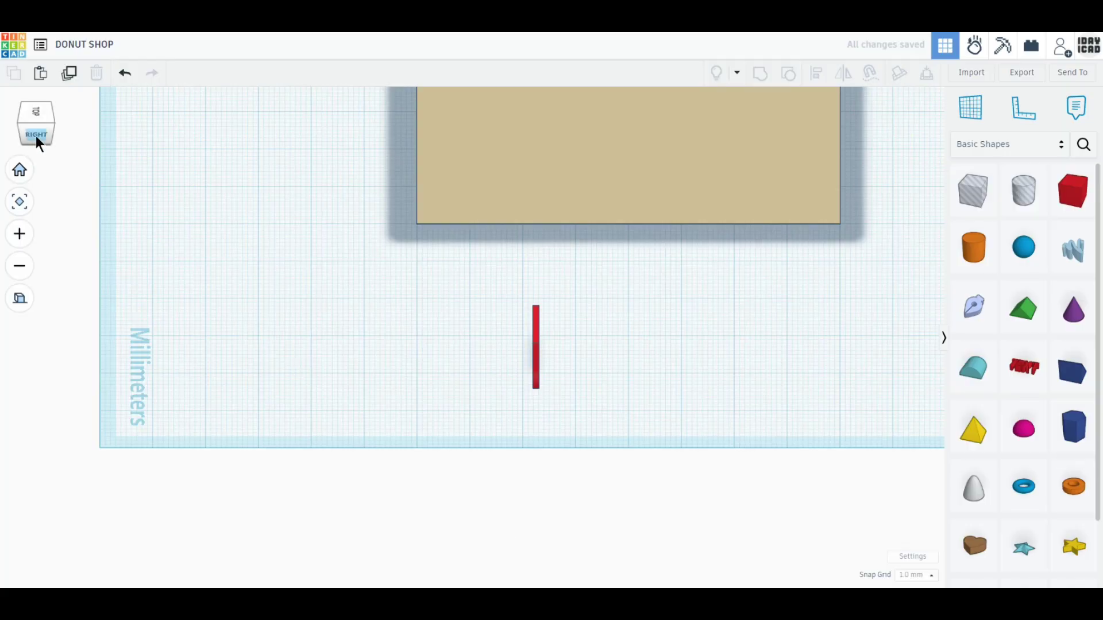
left_click(36, 136)
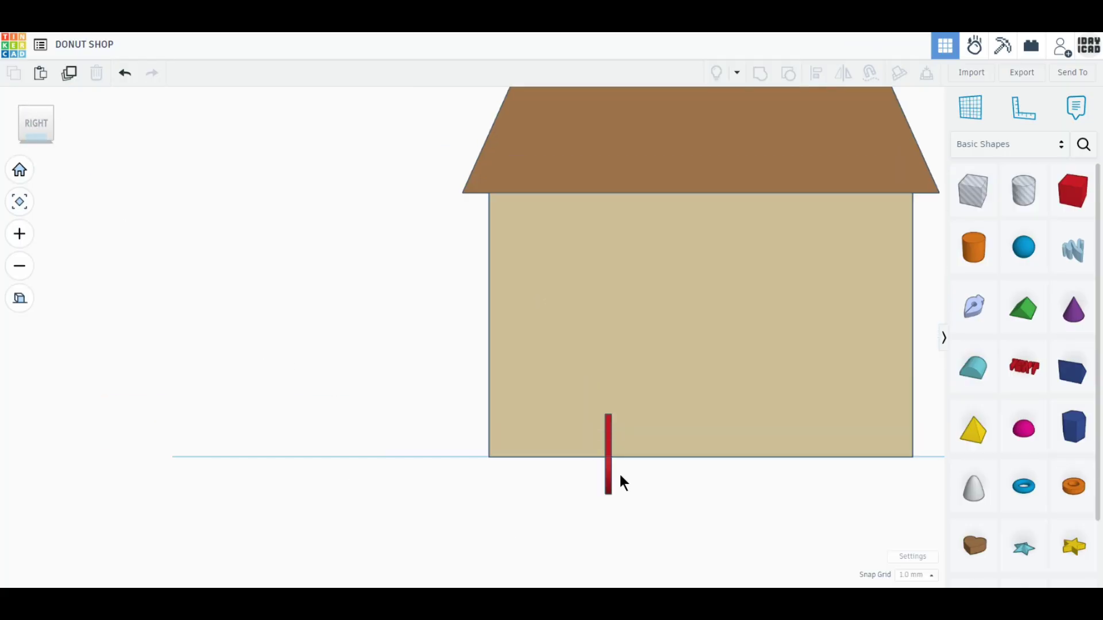
left_click_drag(607, 474, 488, 462)
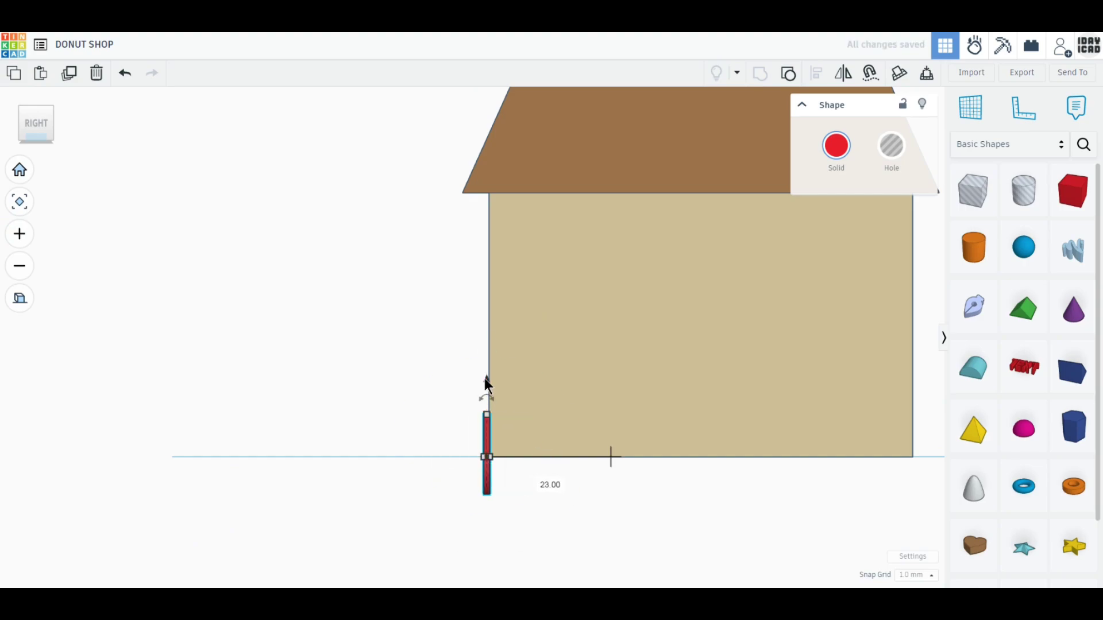
Step: Raise the arched shape to 40 mm above the workplane and slide it 40 mm to the front wall's right corner under the roof
left_click_drag(487, 385, 492, 138)
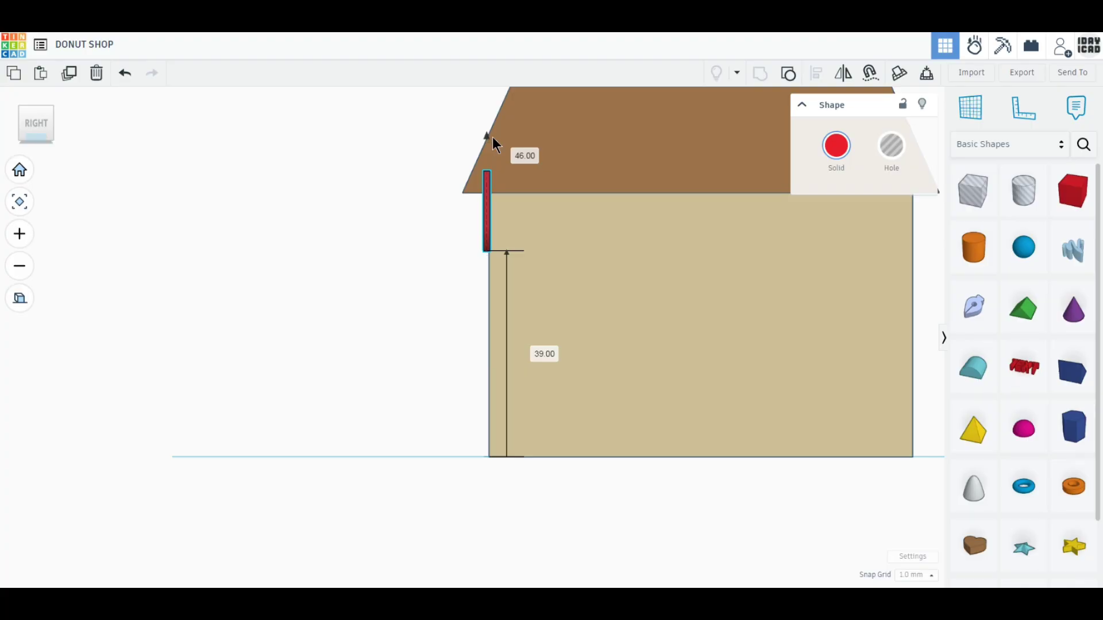
left_click_drag(493, 133, 493, 132)
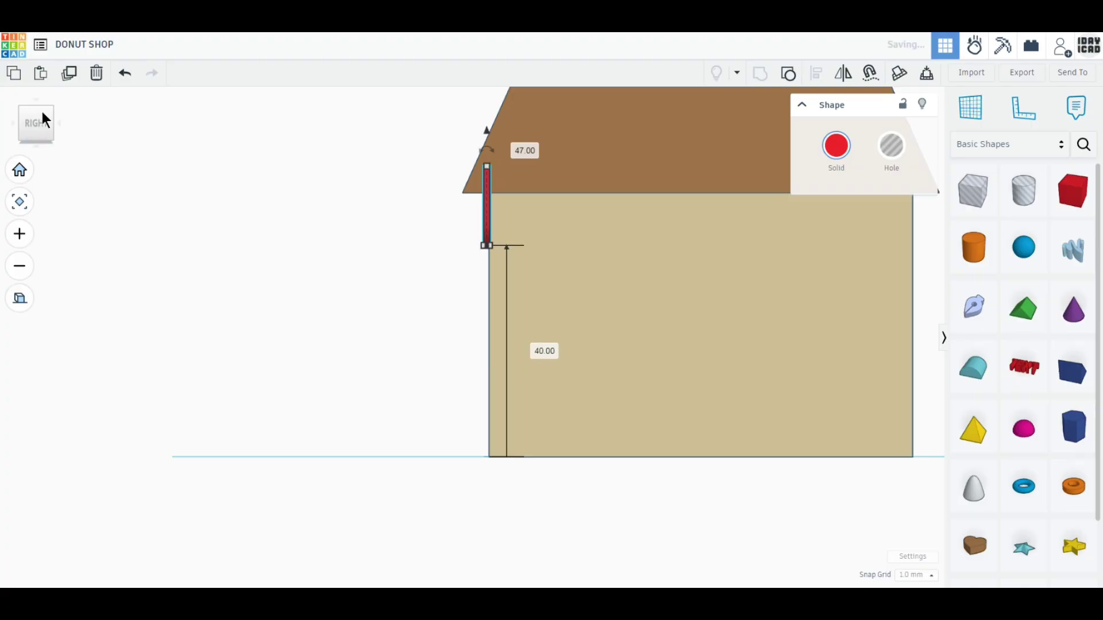
left_click(15, 124)
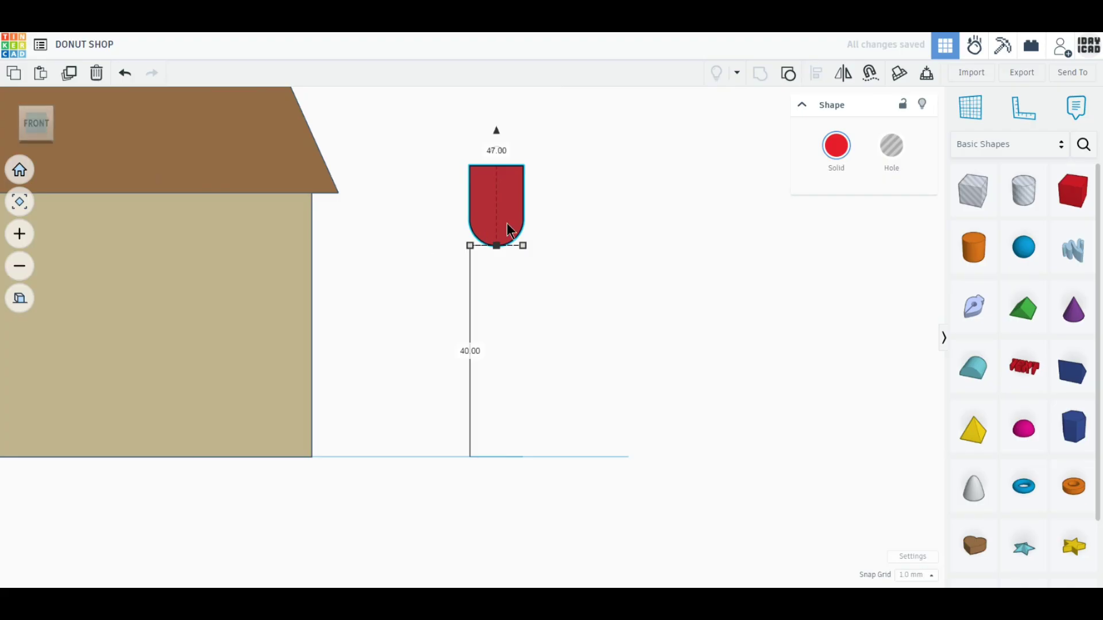
left_click_drag(506, 223, 295, 211)
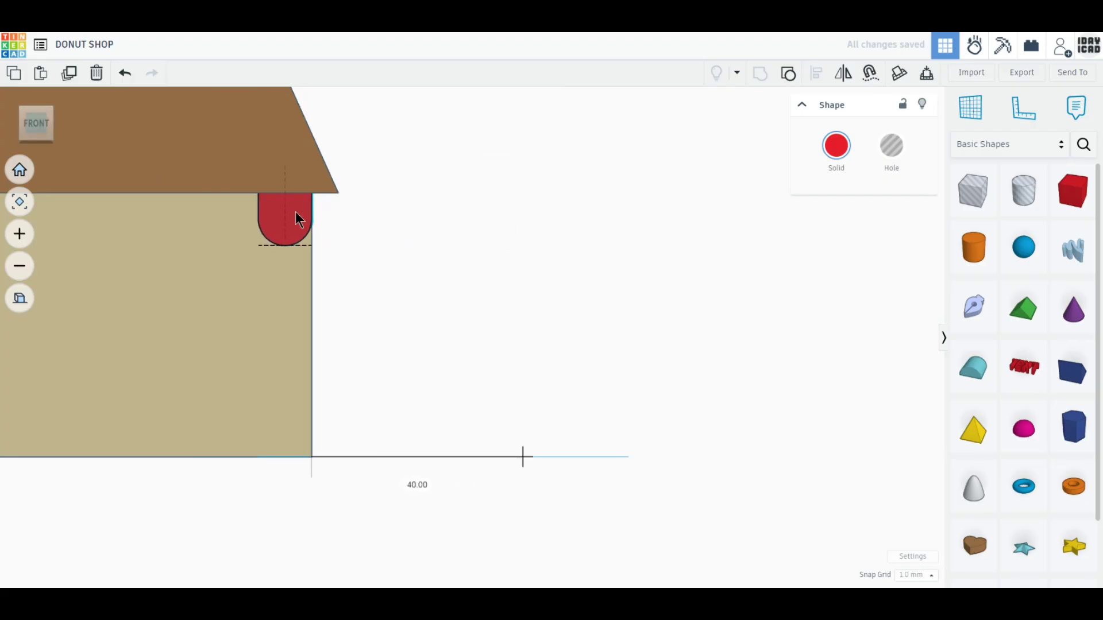
middle_click_drag(448, 429, 625, 406)
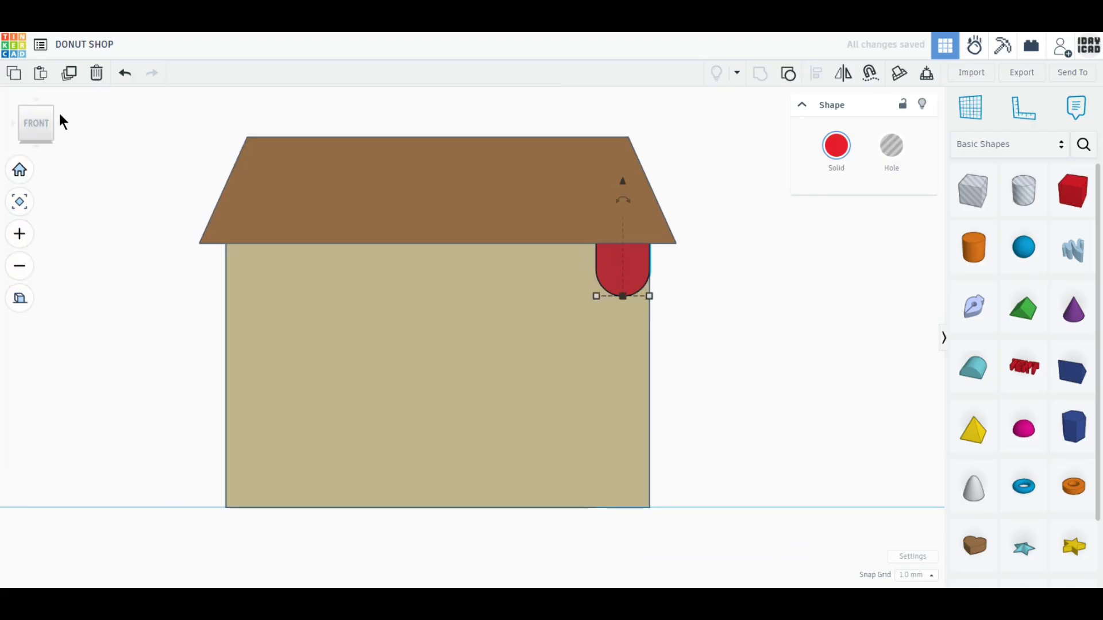
Step: Duplicate the arched shape 10 mm to the left and colour the copy light pink
left_click(70, 74)
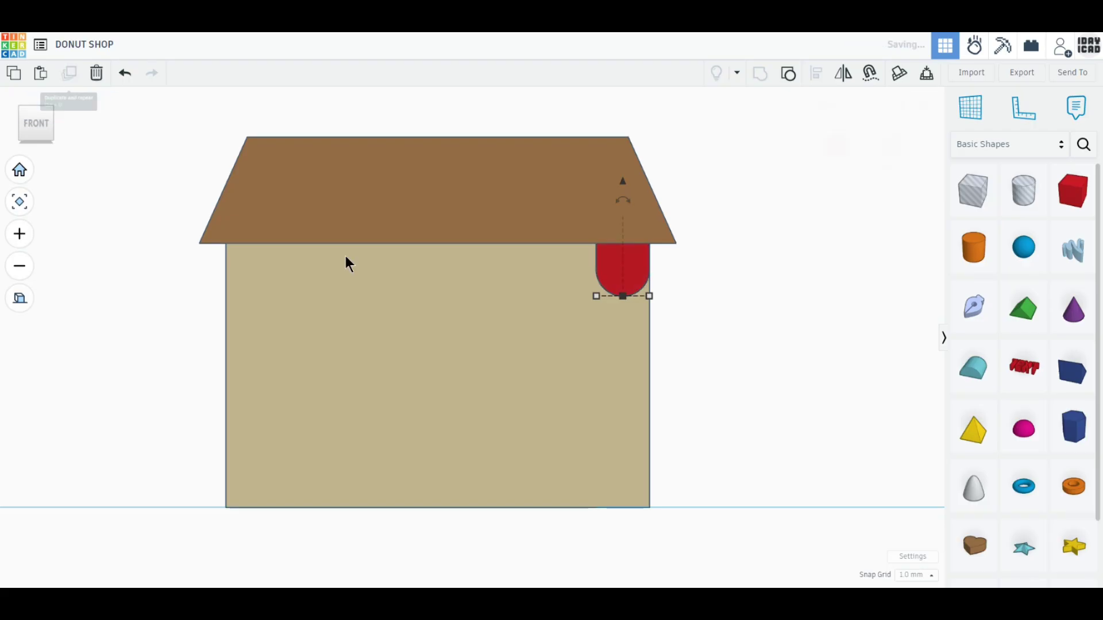
left_click_drag(609, 267, 557, 271)
left_click(821, 150)
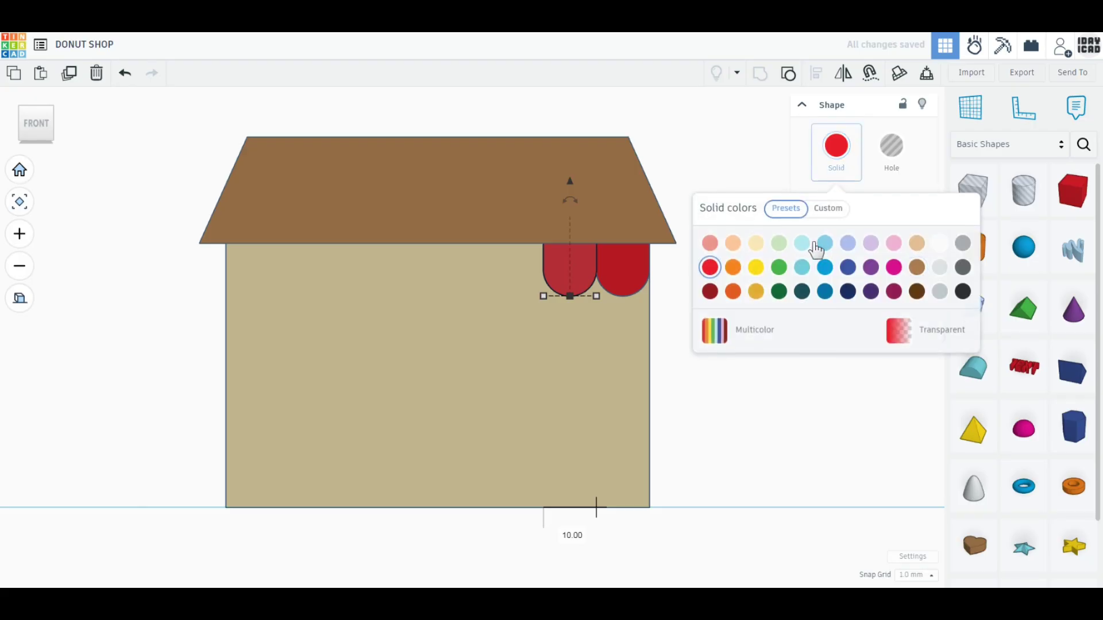
left_click(893, 243)
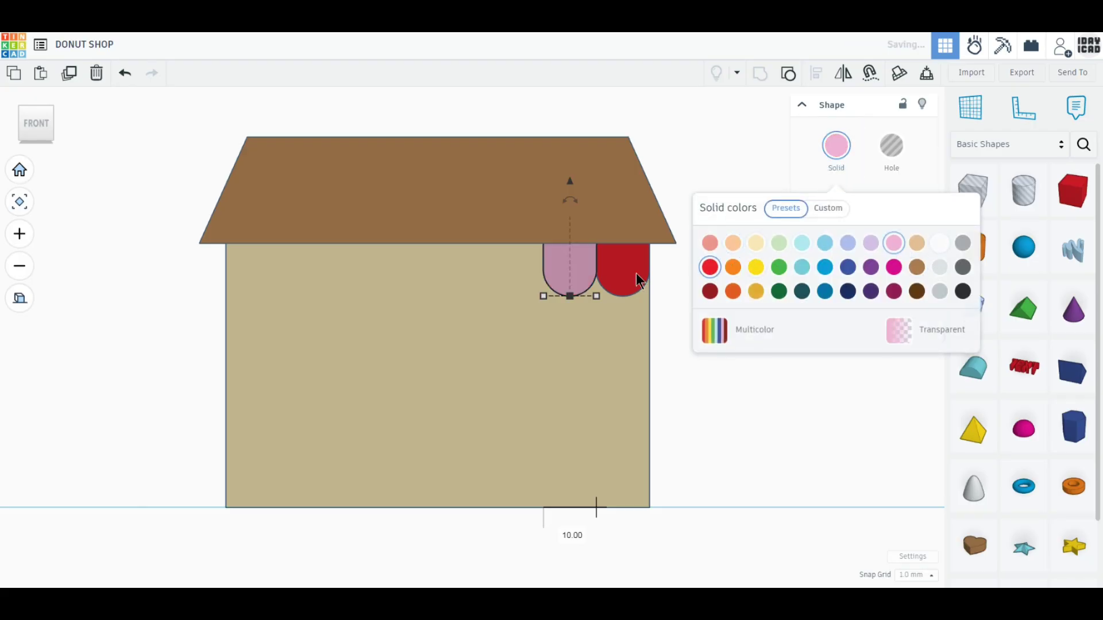
Step: Colour the original arched shape at the wall's right corner white
left_click(639, 278)
left_click(837, 153)
left_click(939, 238)
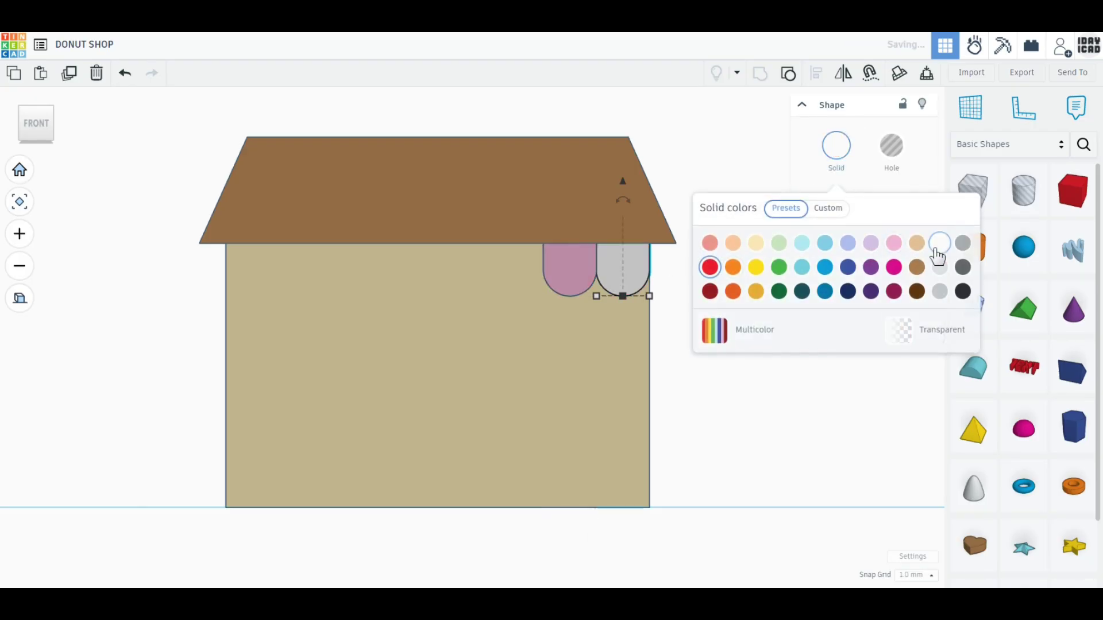
Step: Duplicate the pink and white pair 20 mm to the left and repeat until eight scallops span the front wall
left_click(586, 270)
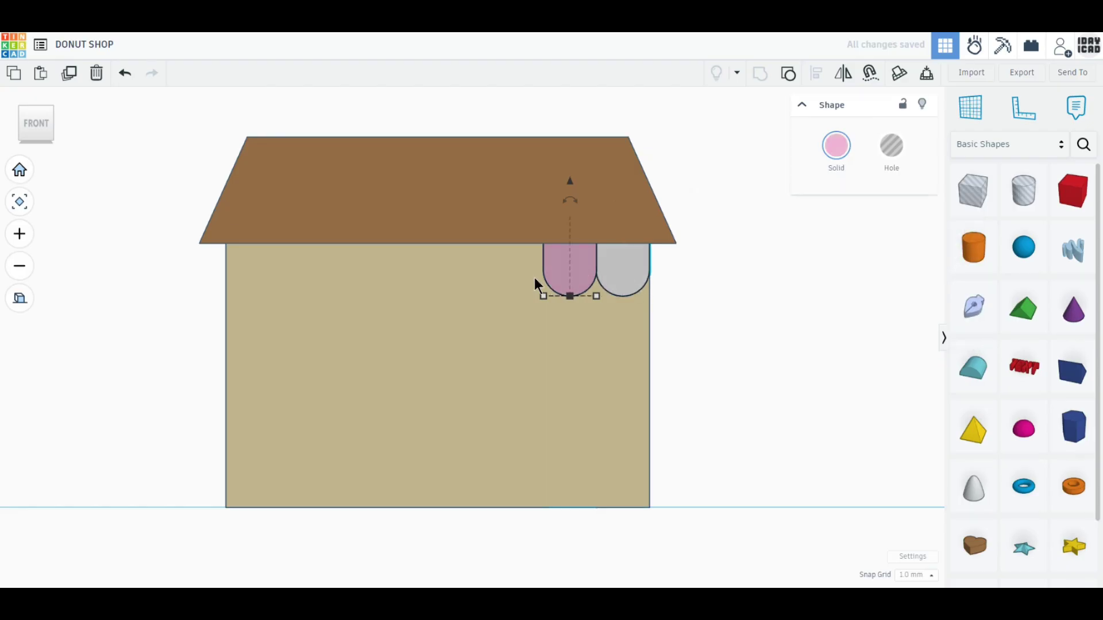
left_click(623, 267, "shift")
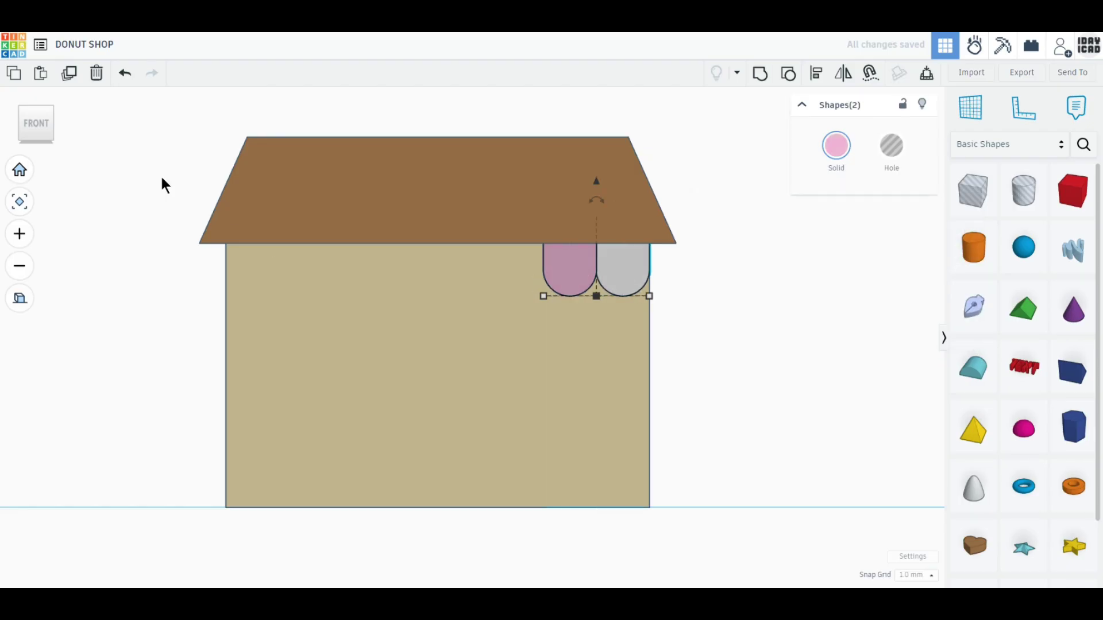
left_click(70, 75)
left_click_drag(583, 276, 518, 274)
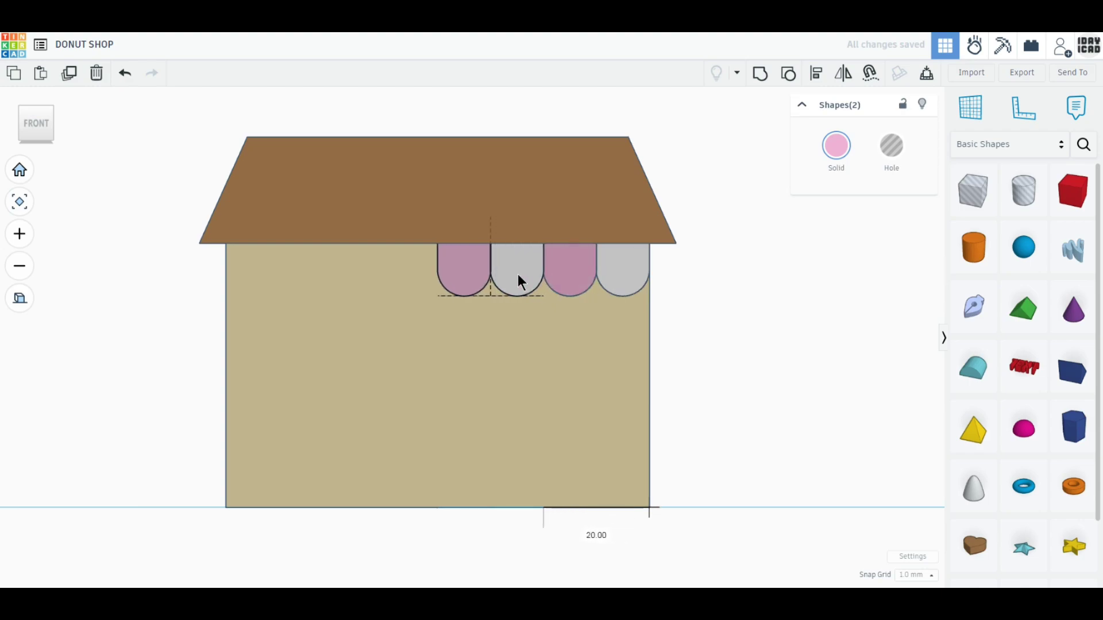
left_click(70, 75)
left_click(70, 74)
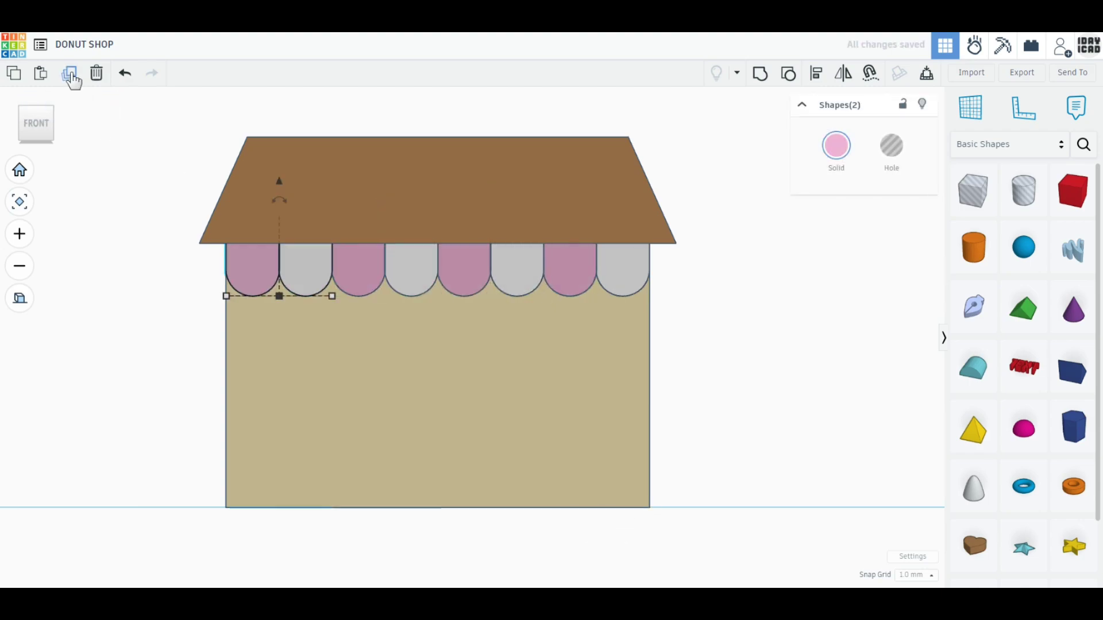
Step: Duplicate all eight front scallops and move the copies 81 mm to the back wall
left_click(55, 123)
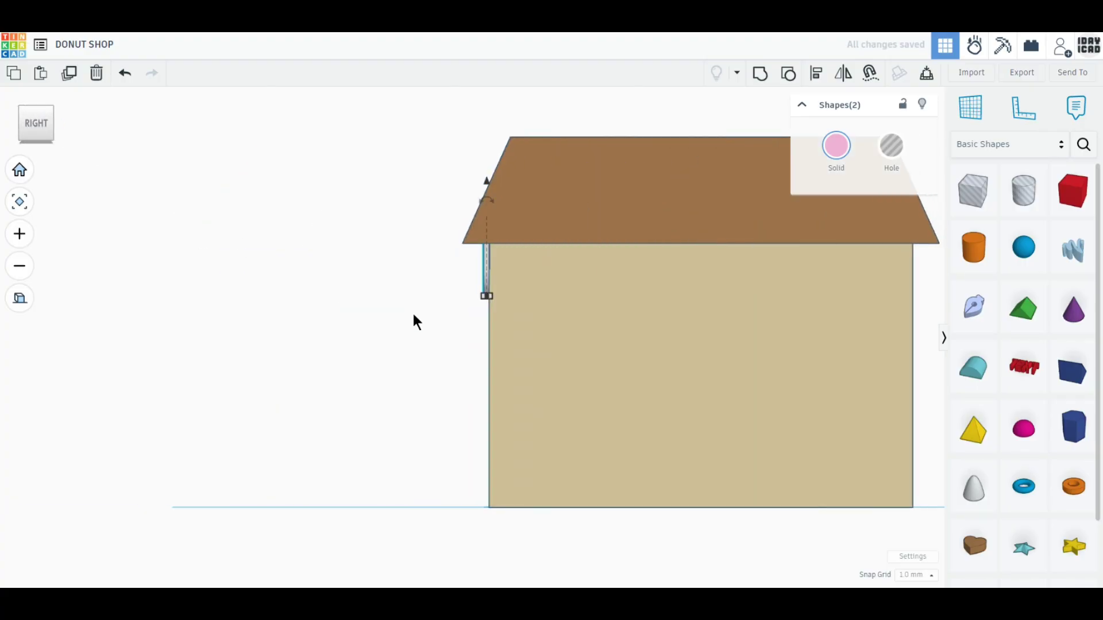
left_click_drag(487, 336, 454, 274)
key("f")
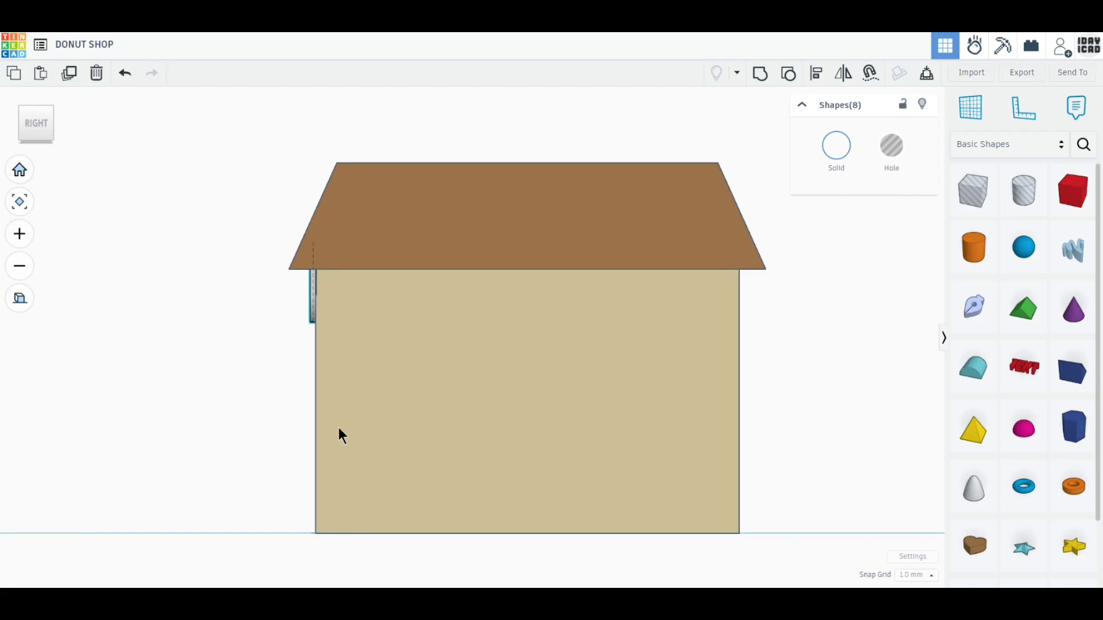
left_click(70, 73)
left_click_drag(312, 295, 741, 305)
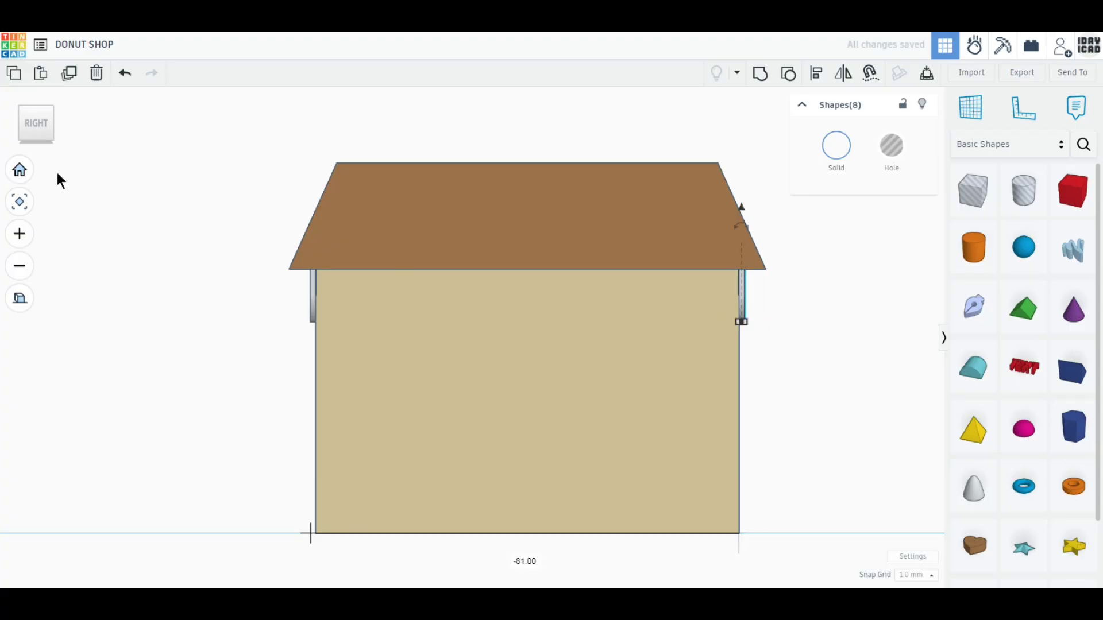
left_click(867, 413)
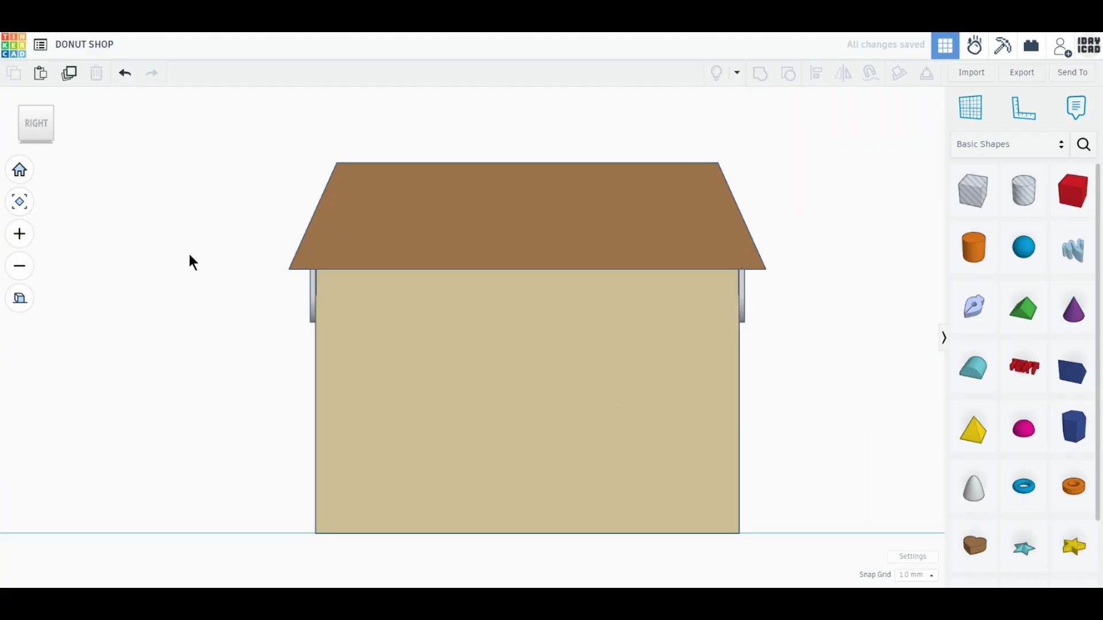
Step: From the bottom view, duplicate the front and back scallops without the roof and walls, and rotate the copies 90° onto the side walls
left_click(37, 150)
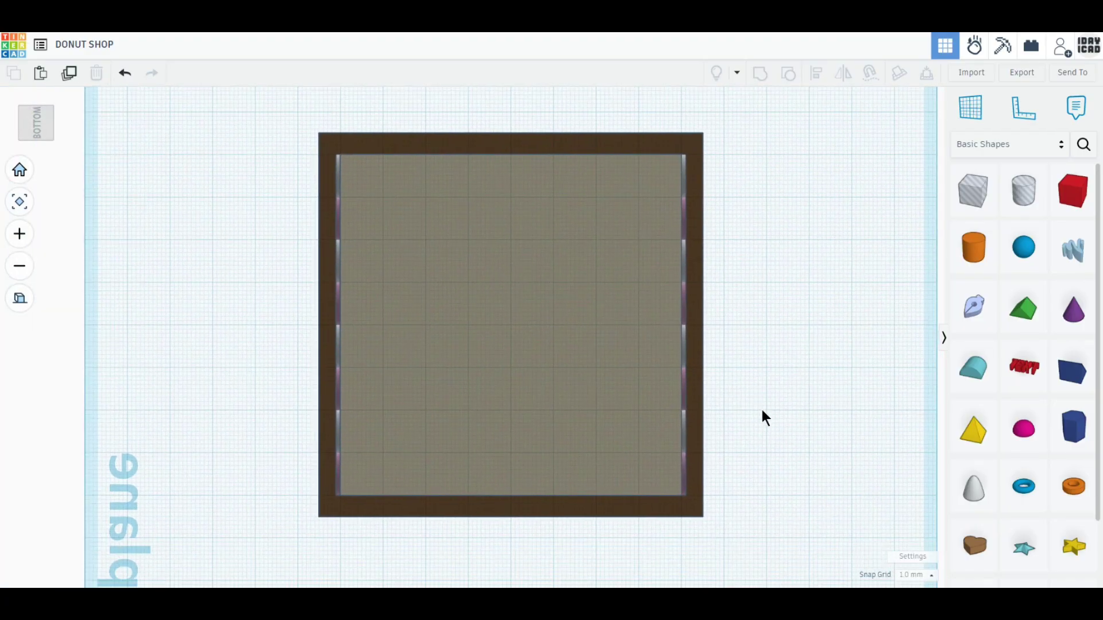
left_click_drag(769, 540, 248, 138)
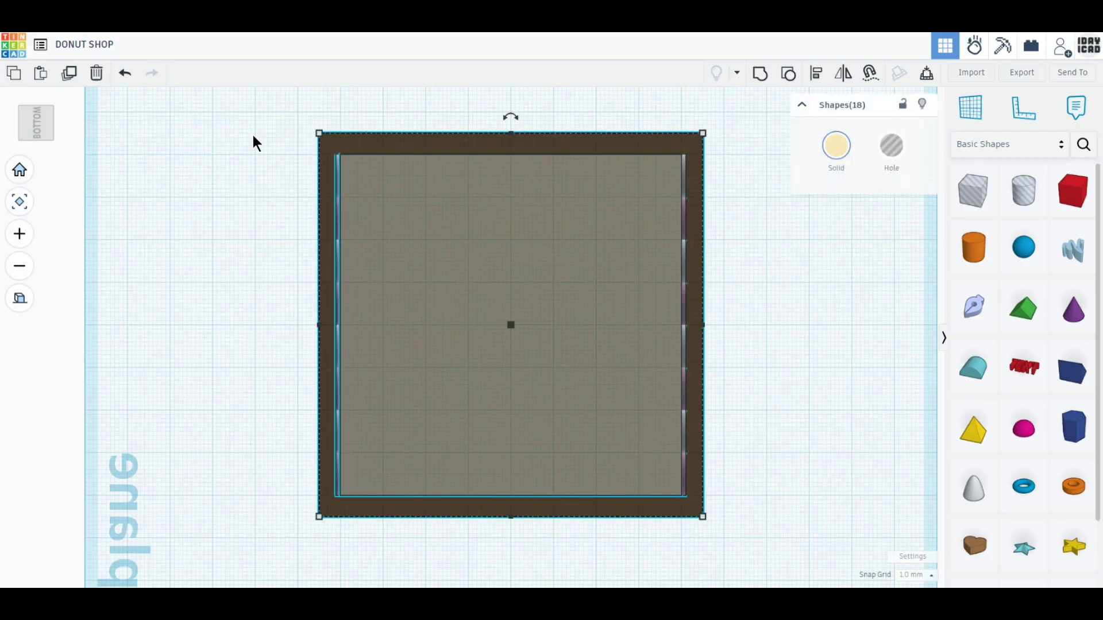
left_click(378, 200, "shift")
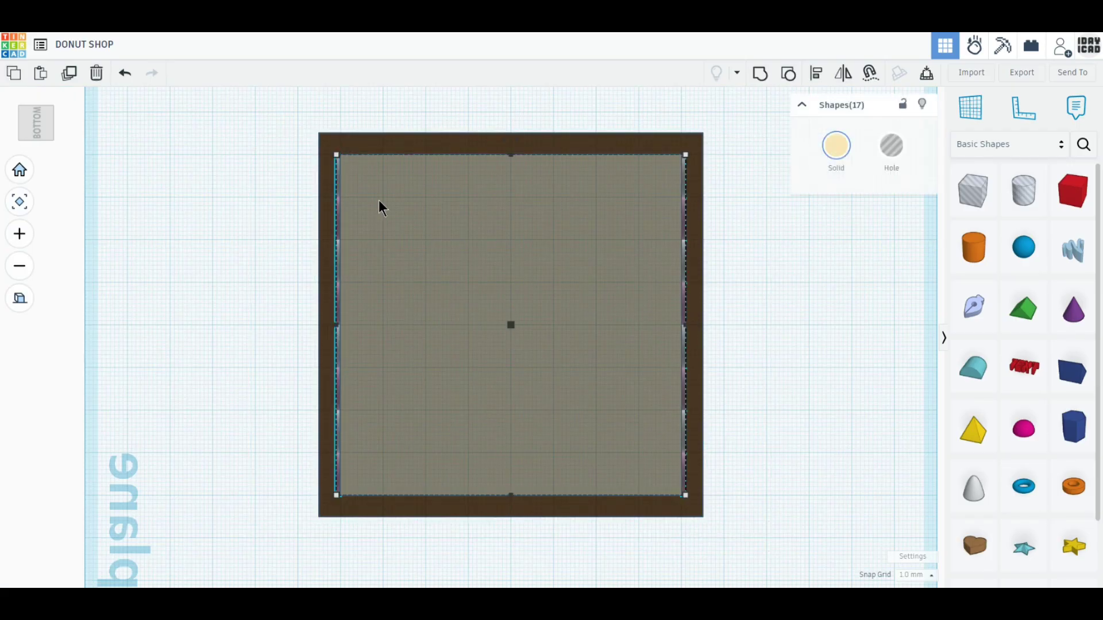
left_click(68, 76)
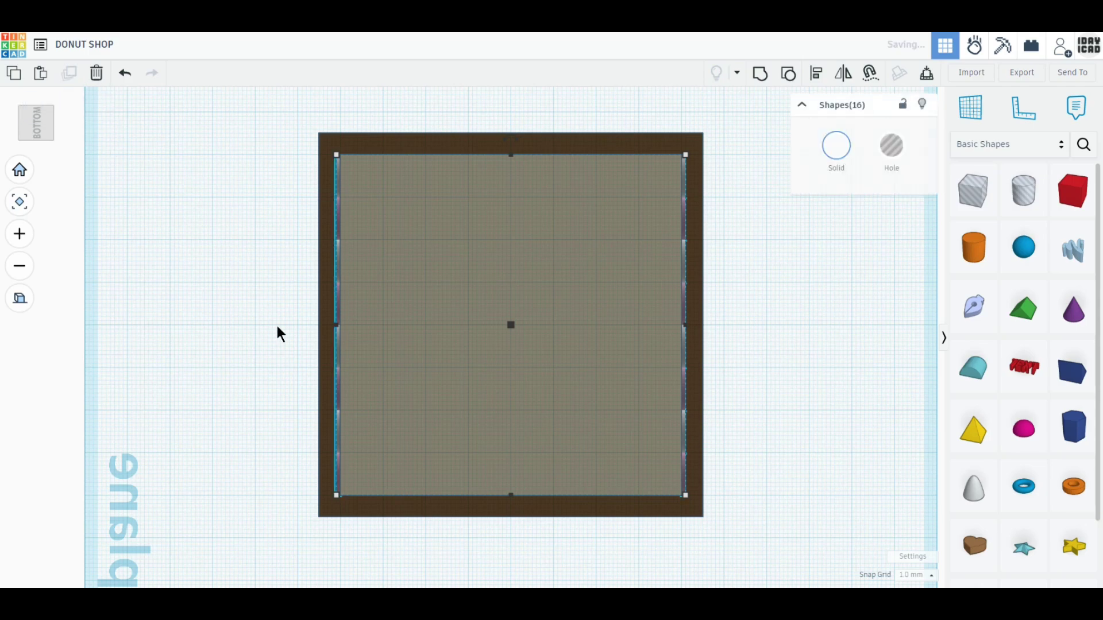
scroll(513, 532, "down", 2)
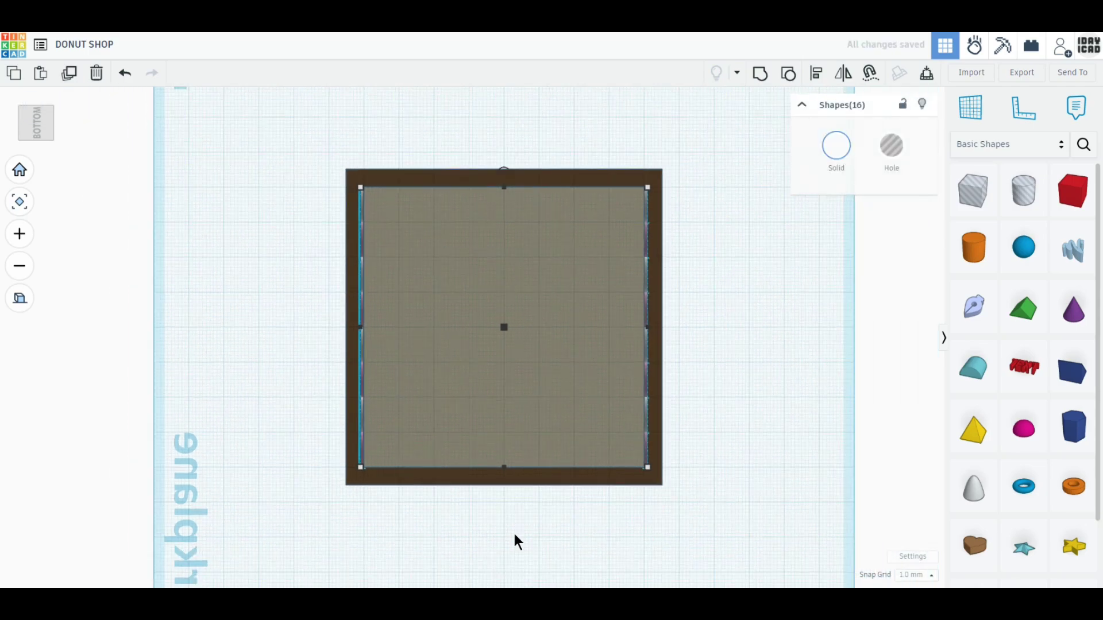
left_click_drag(507, 176, 350, 326)
left_click(263, 234)
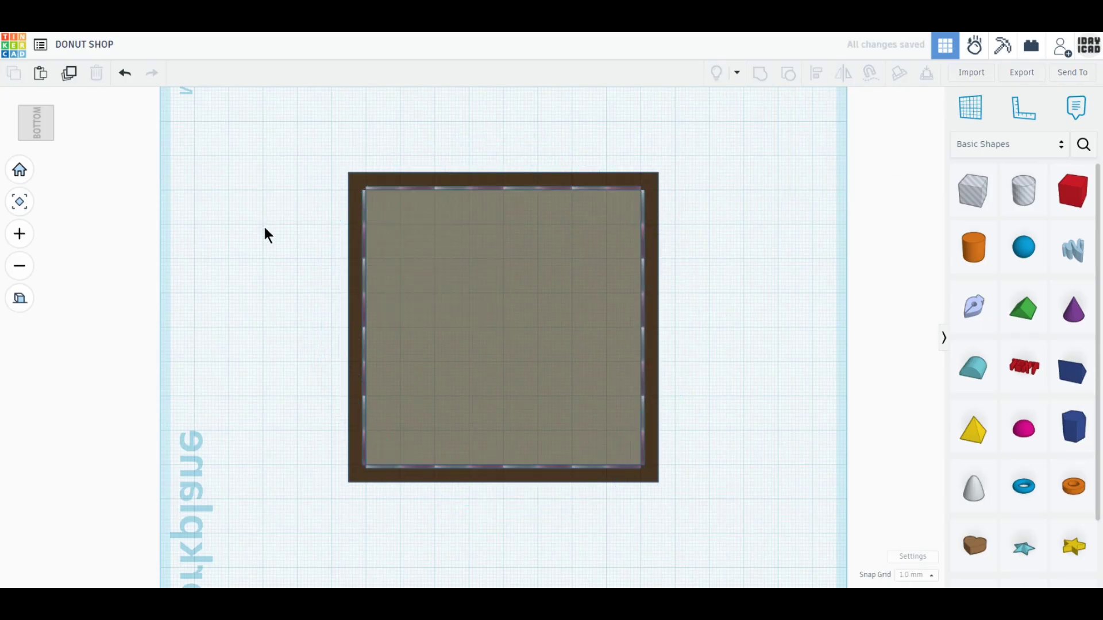
right_click_drag(263, 234, 594, 377)
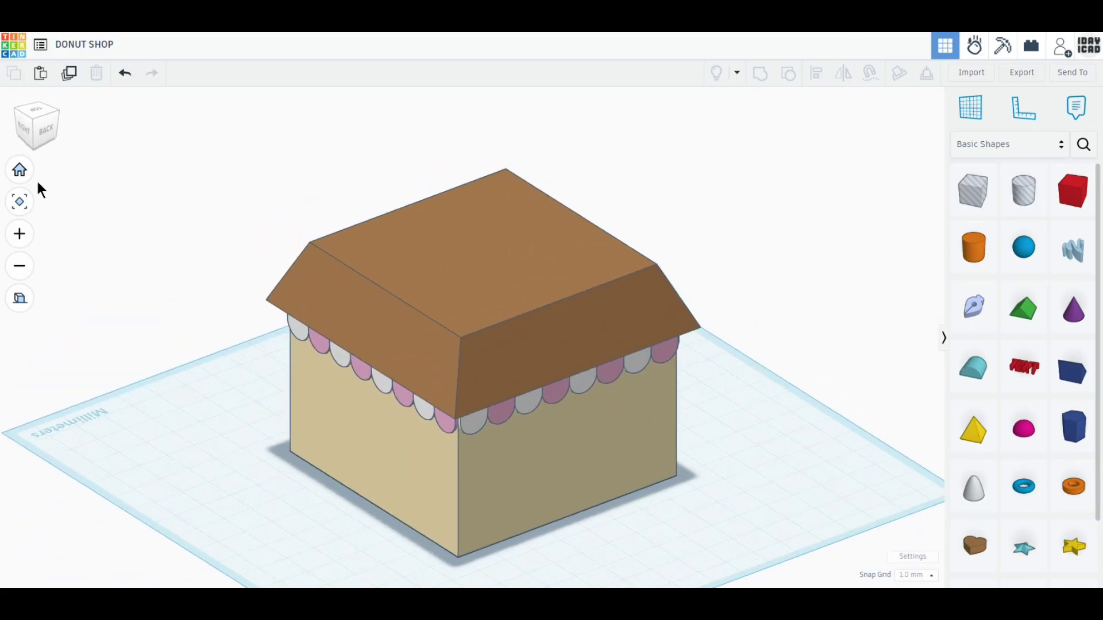
Step: Place a new box to the right of the house and, in top view, shift it 2 mm forward and 3 mm right
left_click(20, 170)
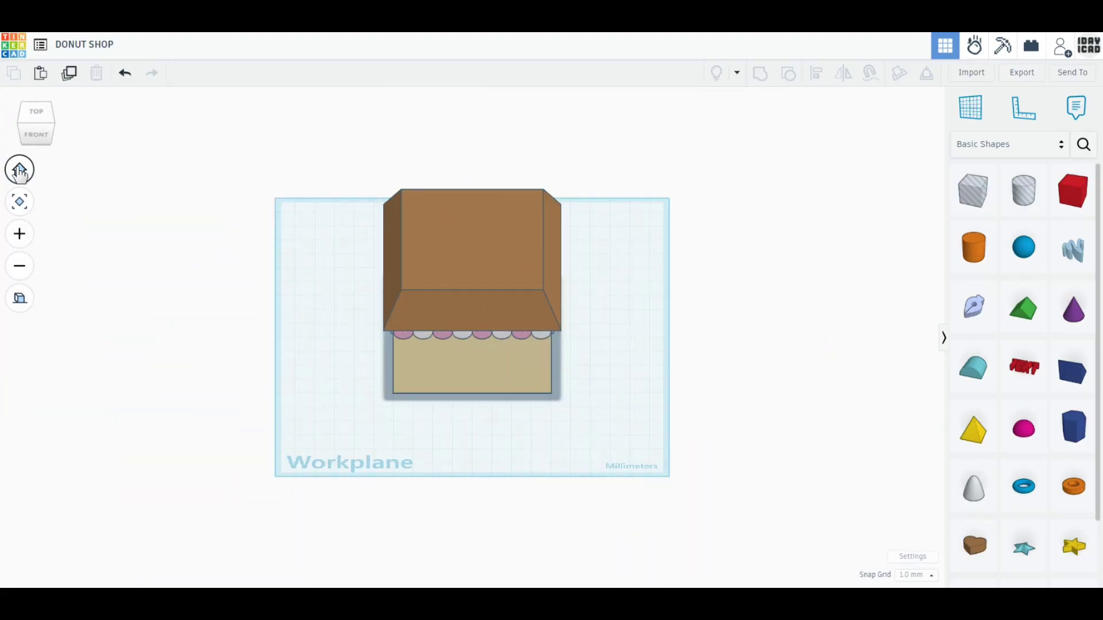
scroll(618, 425, "up", 5)
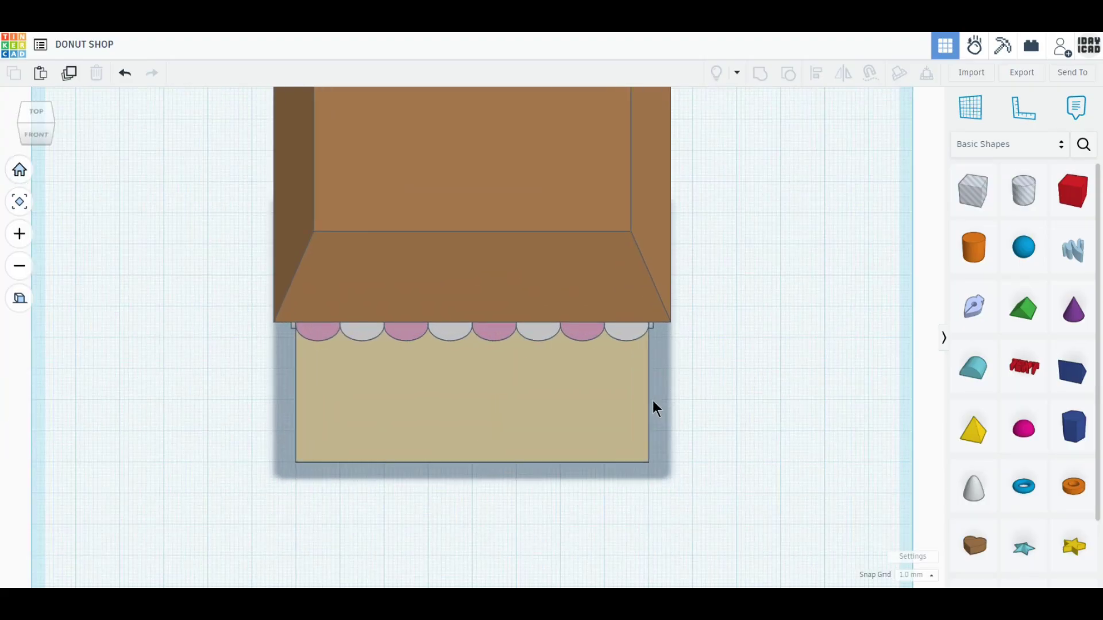
middle_click_drag(655, 406, 399, 364)
left_click_drag(1050, 202, 557, 285)
left_click(37, 112)
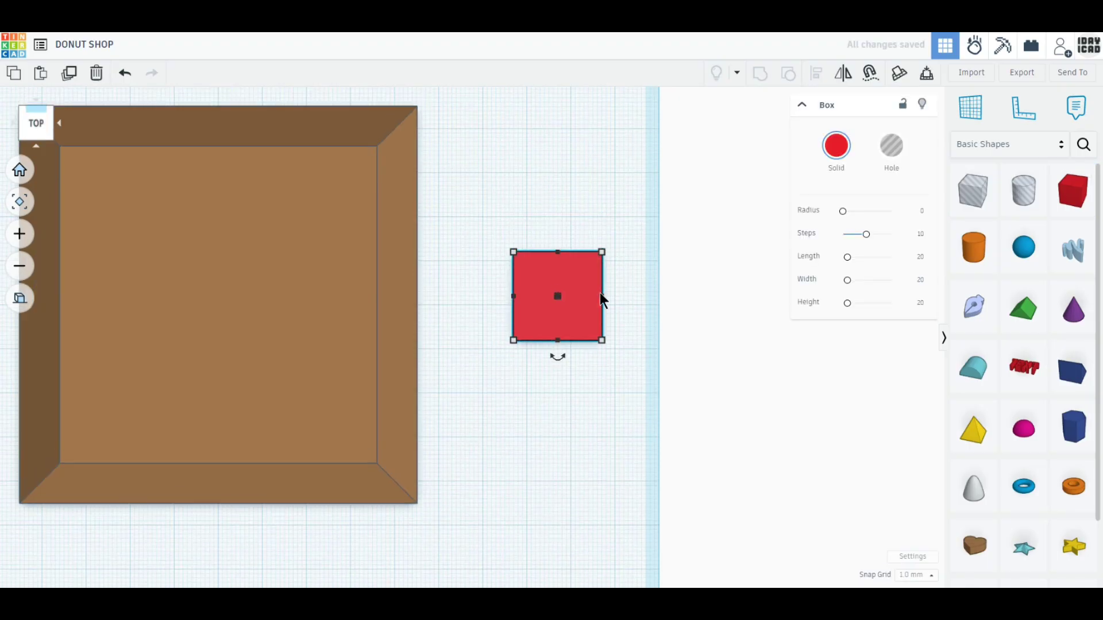
left_click_drag(580, 324, 591, 333)
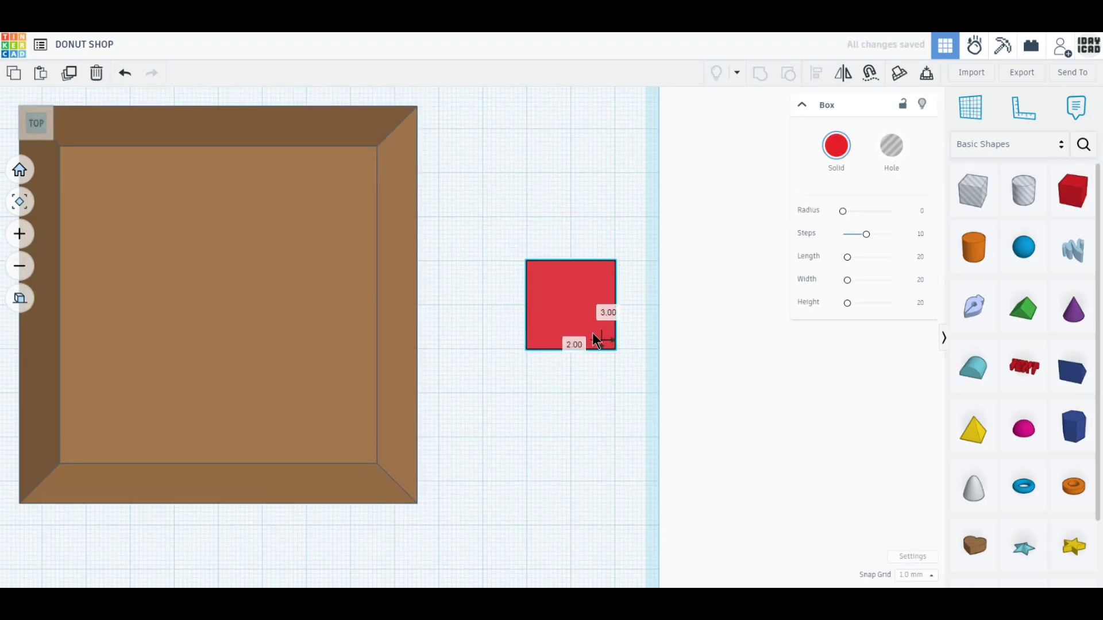
Step: Stretch the new box's front edge forward until the box is 30 mm long
left_click(69, 73)
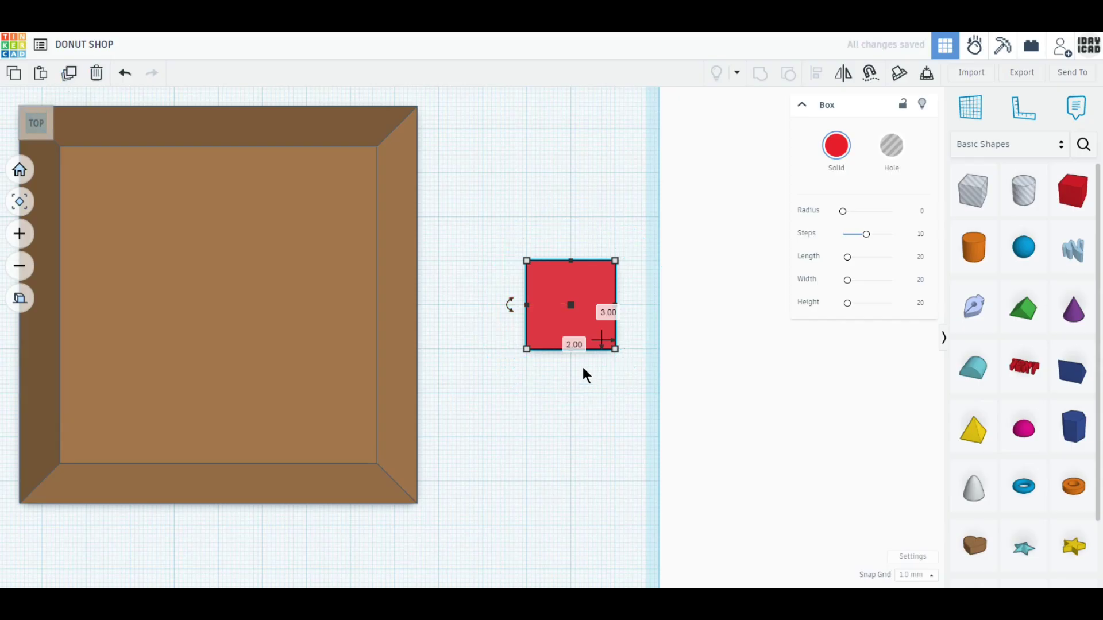
left_click(555, 333)
left_click_drag(571, 348, 568, 394)
left_click(69, 73)
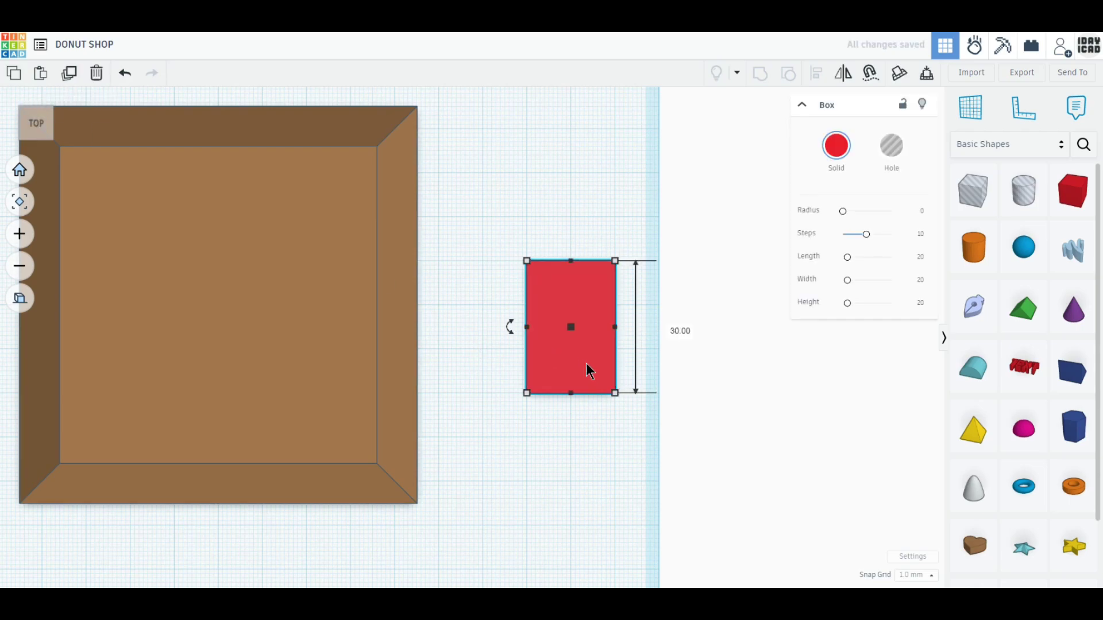
Step: Duplicate the red box about 2 mm forward and right, and set the copy's height to 21 mm
left_click_drag(588, 367, 603, 395)
right_click_drag(603, 395, 553, 340)
left_click(623, 351)
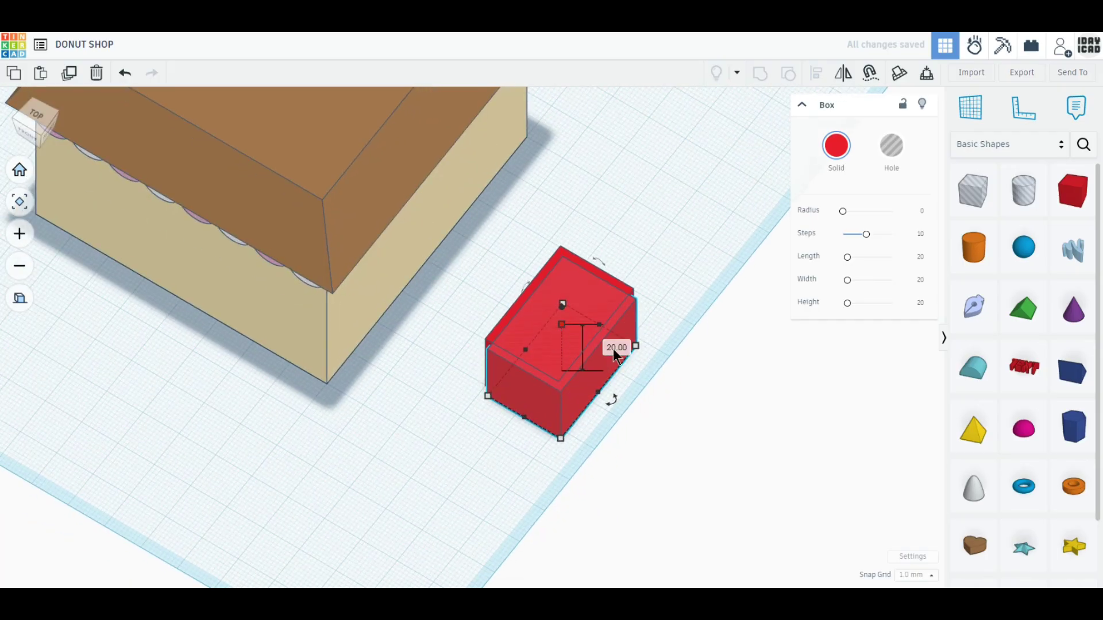
type("21")
key("Return")
Step: From the top view, shrink the copied box to 16 by 13 mm and color it blue as a pane
left_click(36, 118)
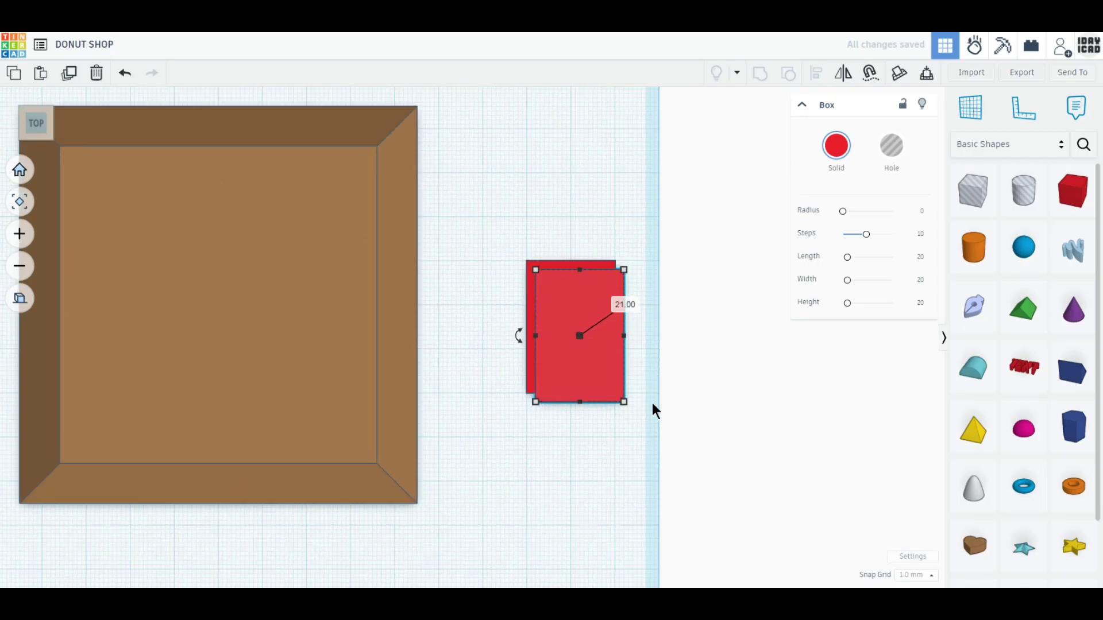
left_click_drag(626, 402, 609, 326)
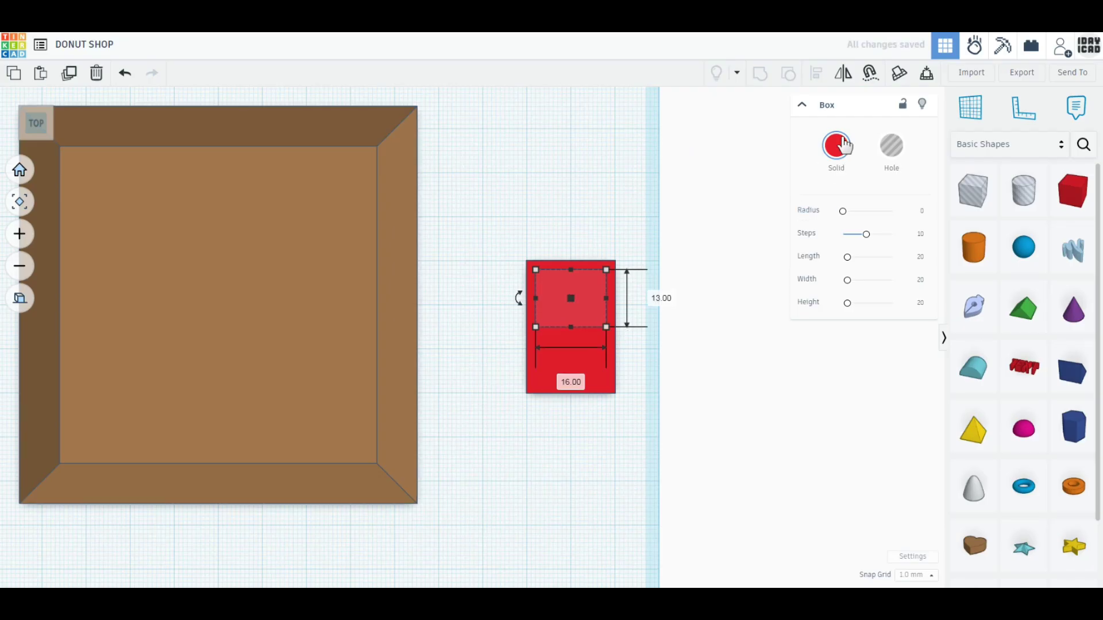
left_click(836, 145)
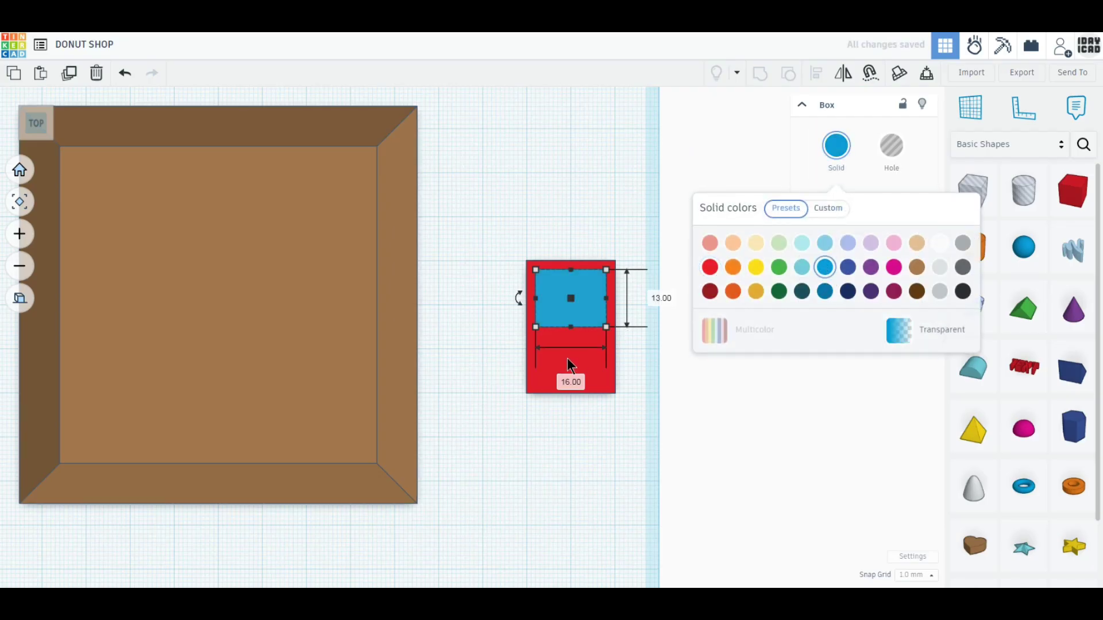
Step: Color the large red box dark brown as the door frame
left_click(567, 357)
left_click(836, 146)
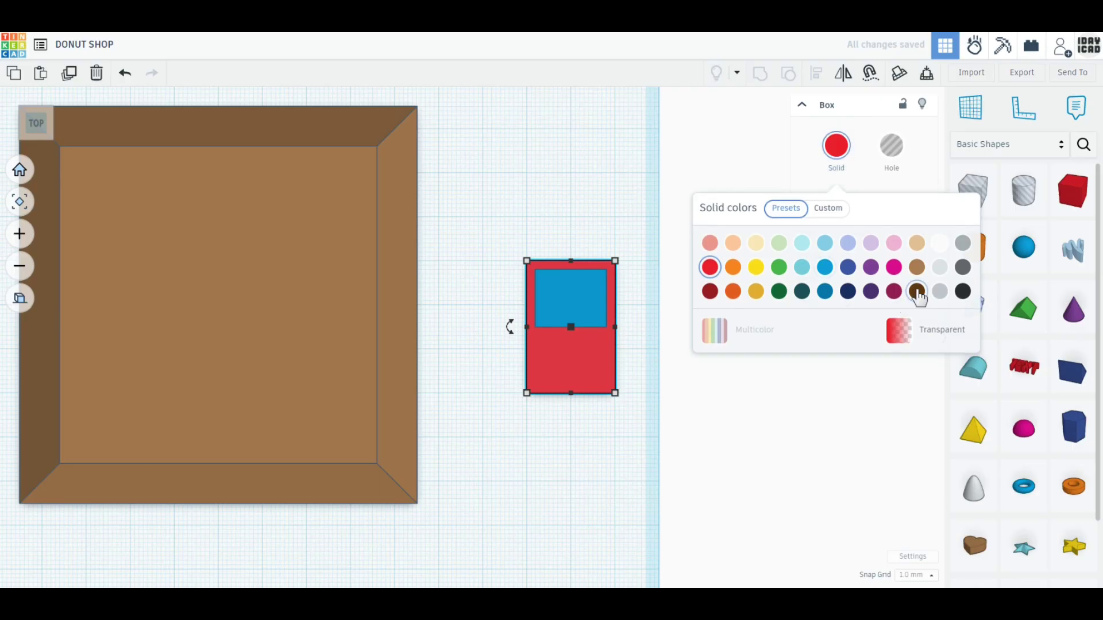
left_click(916, 291)
Step: Duplicate the blue pane into the frame's lower half and shorten the upper pane to 12 mm, leaving a crossbar between them
left_click(564, 305)
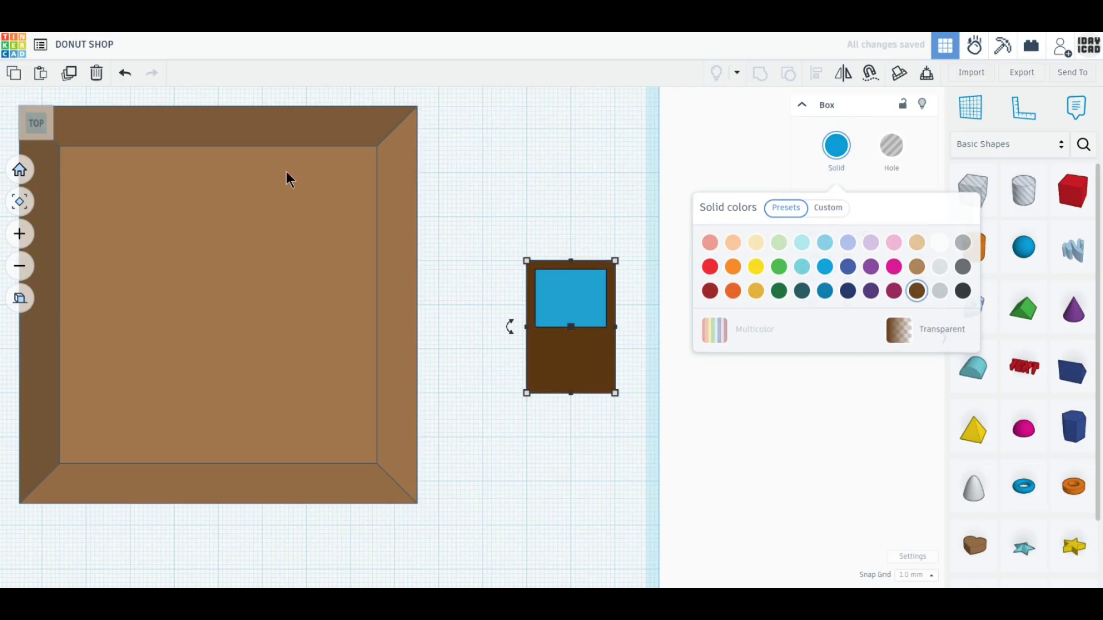
left_click(72, 75)
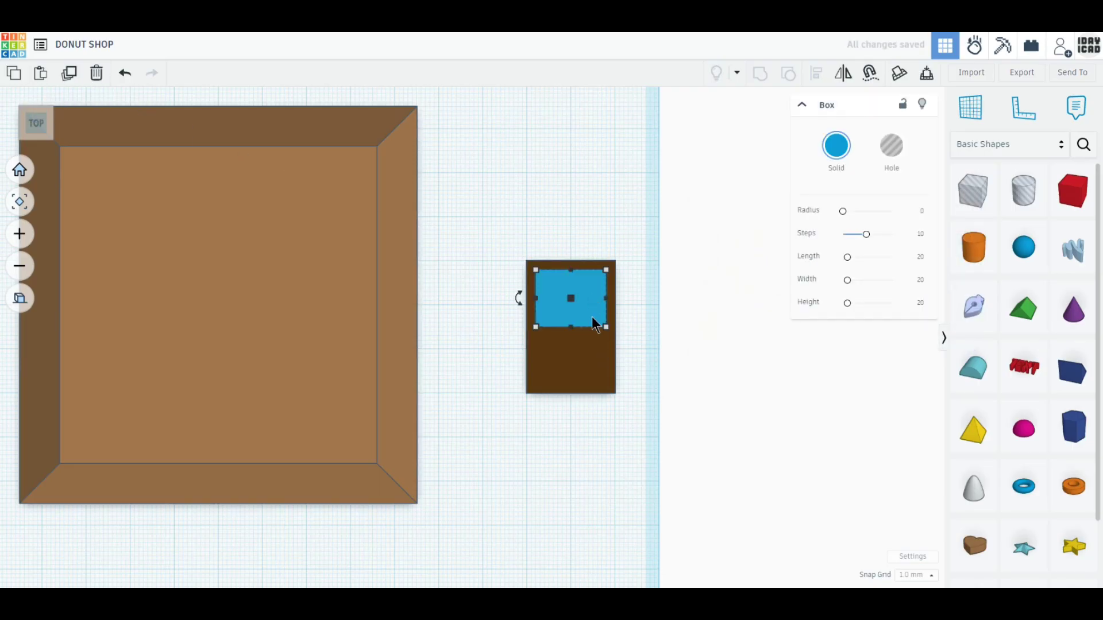
left_click_drag(591, 319, 589, 351)
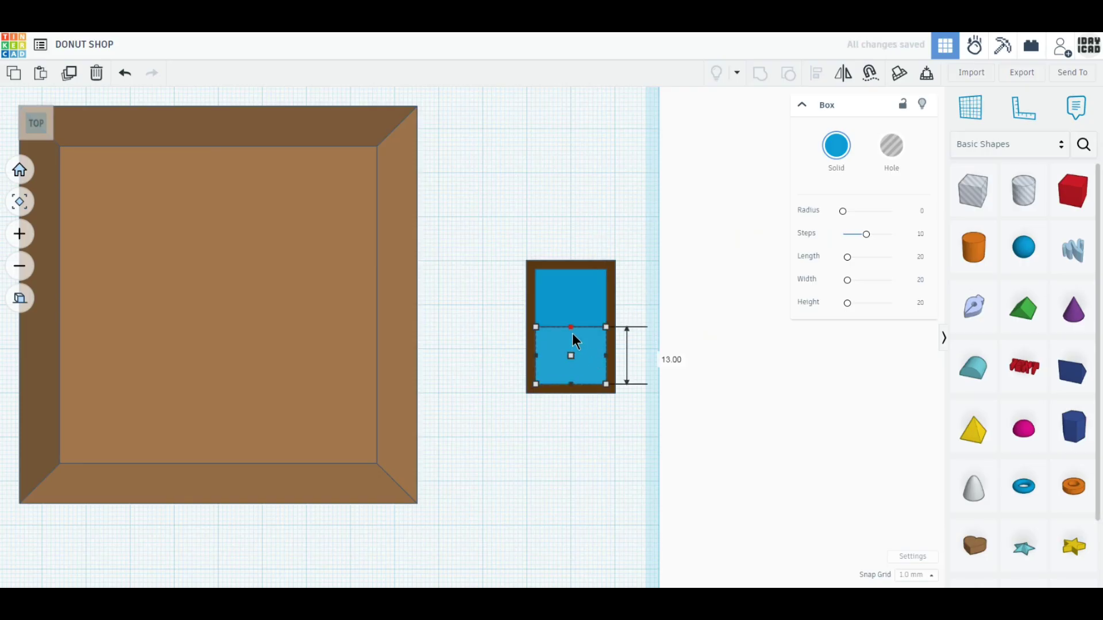
left_click(587, 311)
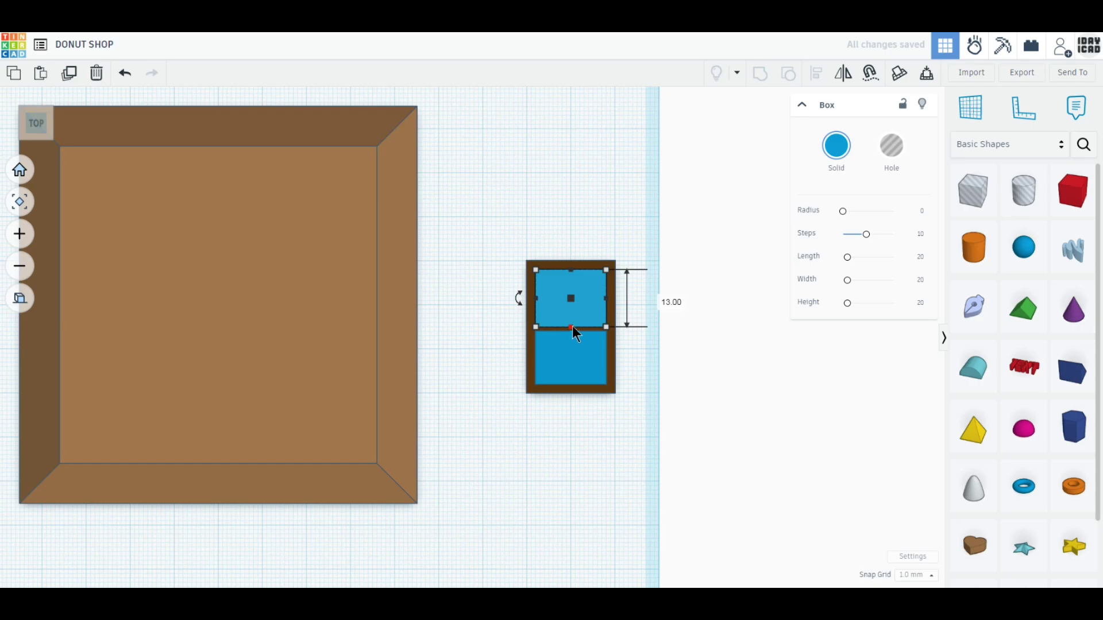
left_click_drag(572, 326, 573, 323)
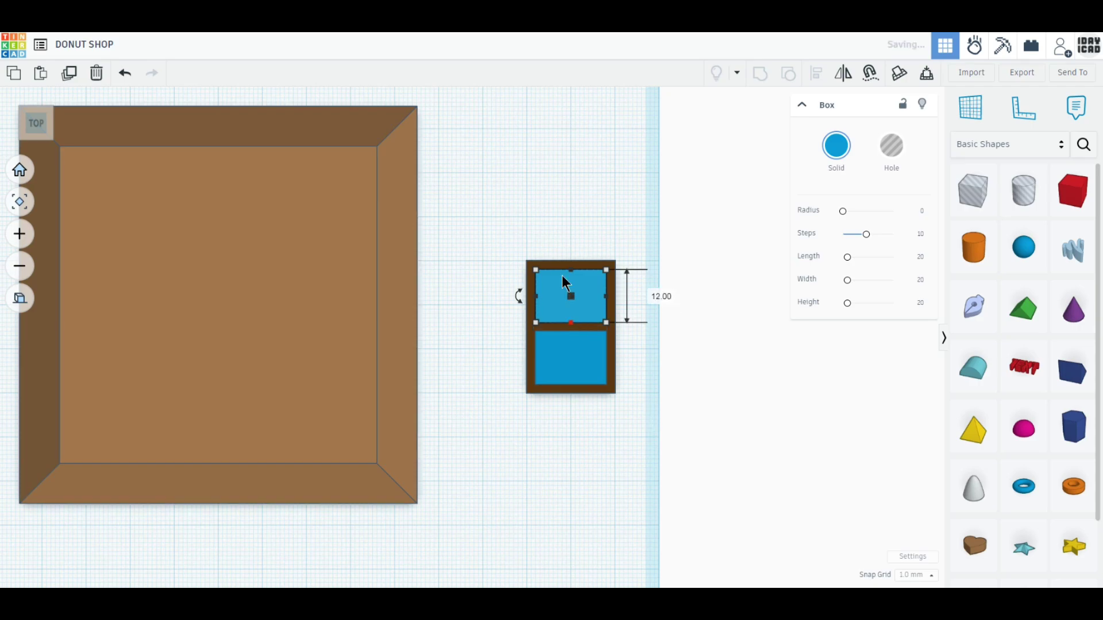
Step: Select the frame and both panes together and reduce their overall height to 1 mm
key("ctrl+a")
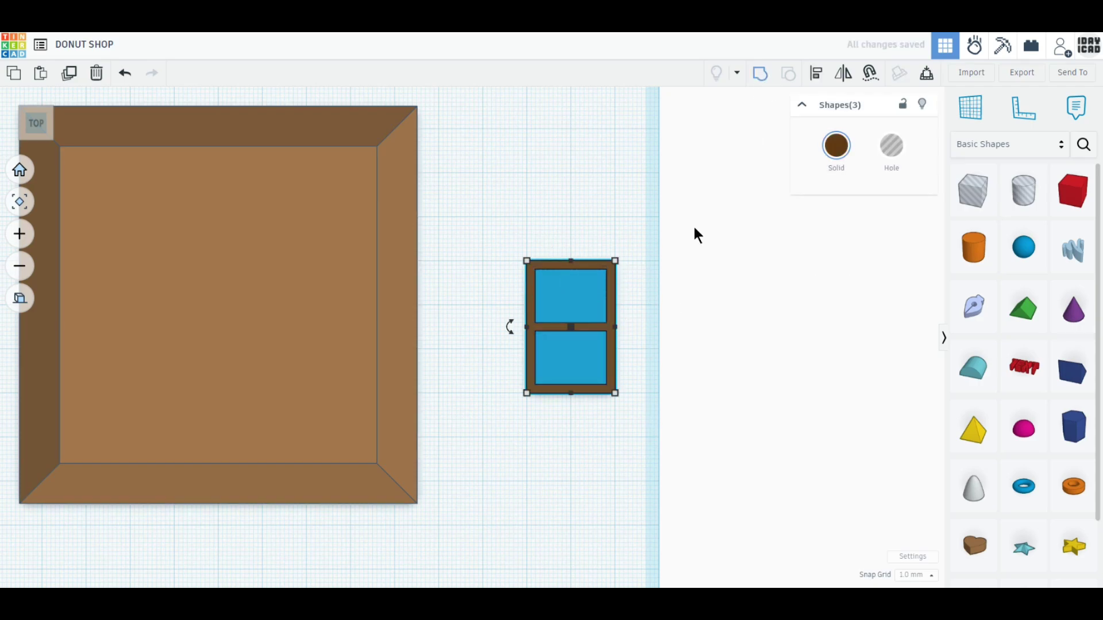
right_click_drag(693, 235, 598, 323)
scroll(584, 313, "up", 3)
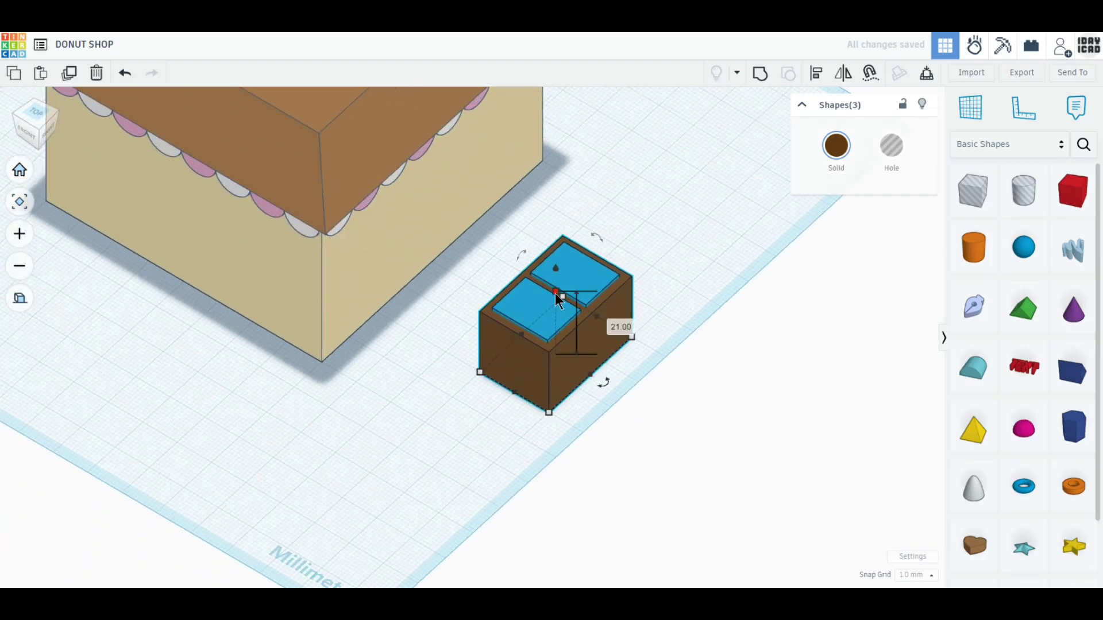
left_click(619, 326)
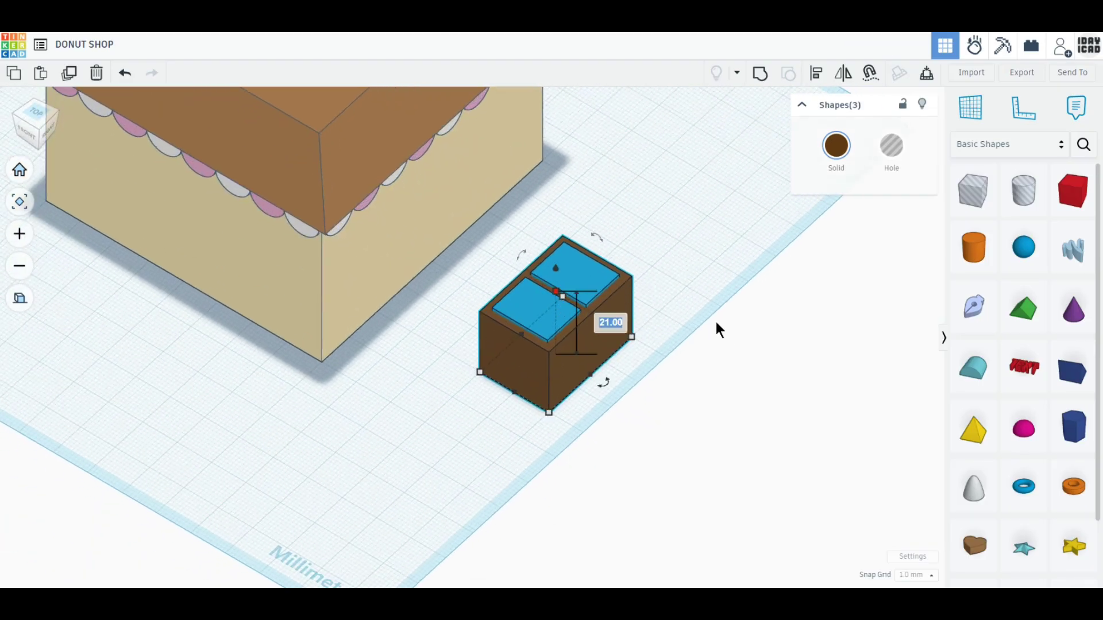
type("1")
key("Return")
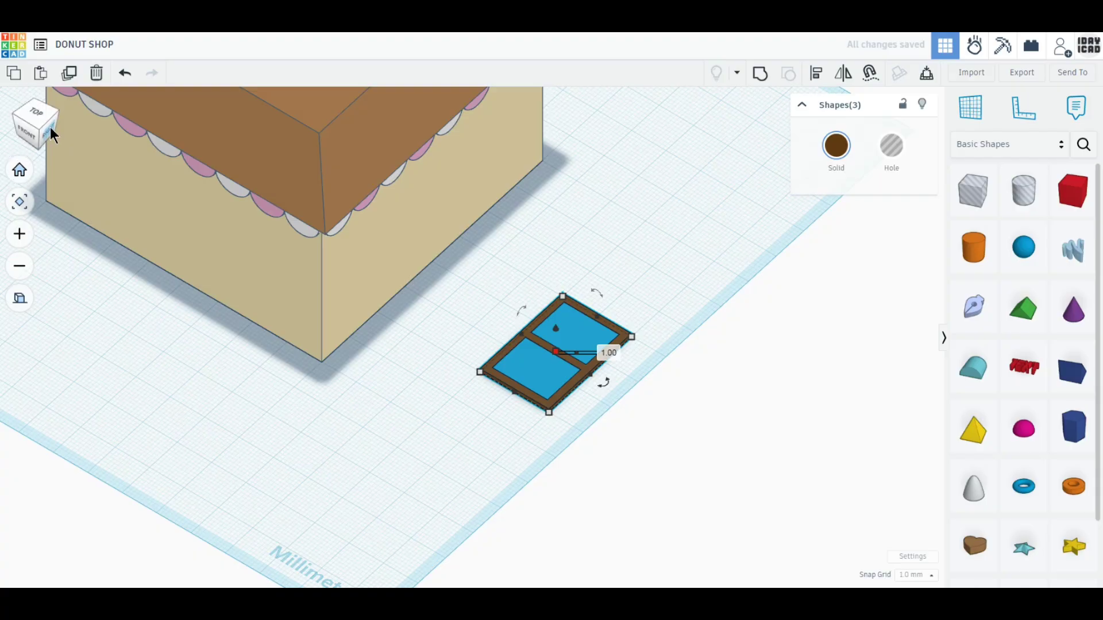
Step: Rotate the door 90° upright in the right view and raise it until it stands on the workplane
left_click(50, 126)
left_click_drag(482, 280, 290, 419)
middle_click_drag(420, 353, 502, 467)
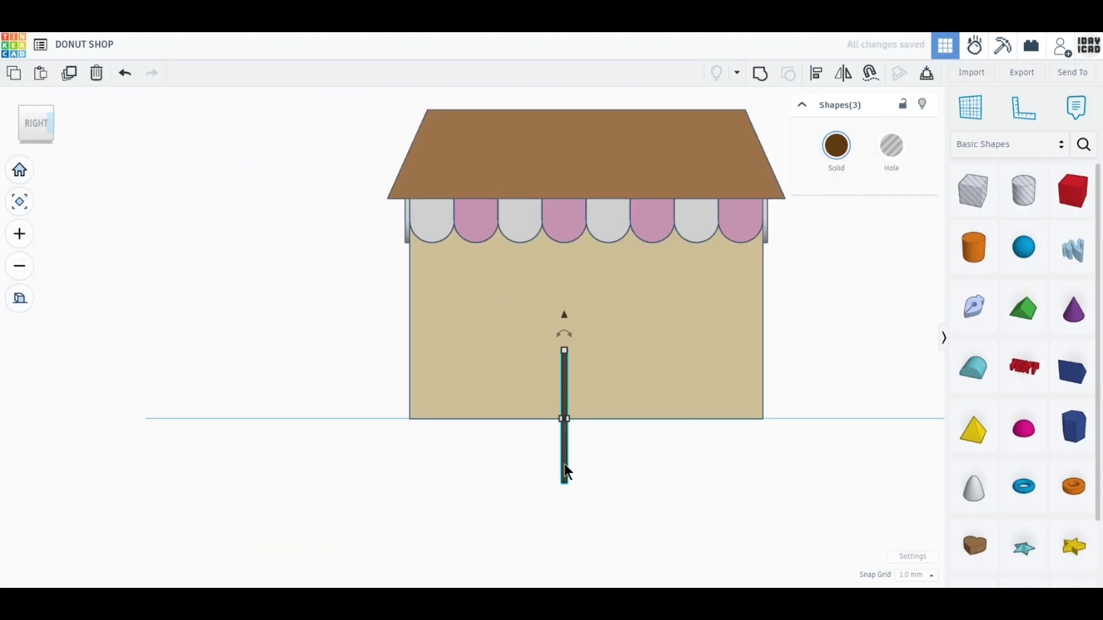
left_click_drag(565, 323, 566, 257)
Step: Move the door 35.5 mm forward to the front wall's plane, then 61 mm left onto the wall's right half
left_click_drag(563, 345, 408, 341)
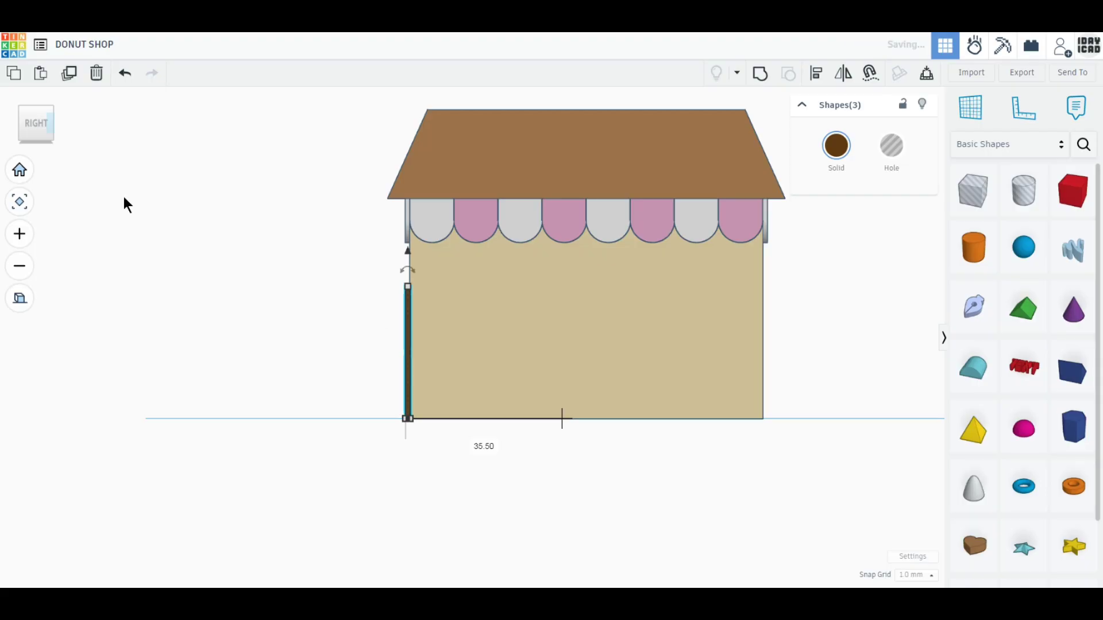
left_click(12, 124)
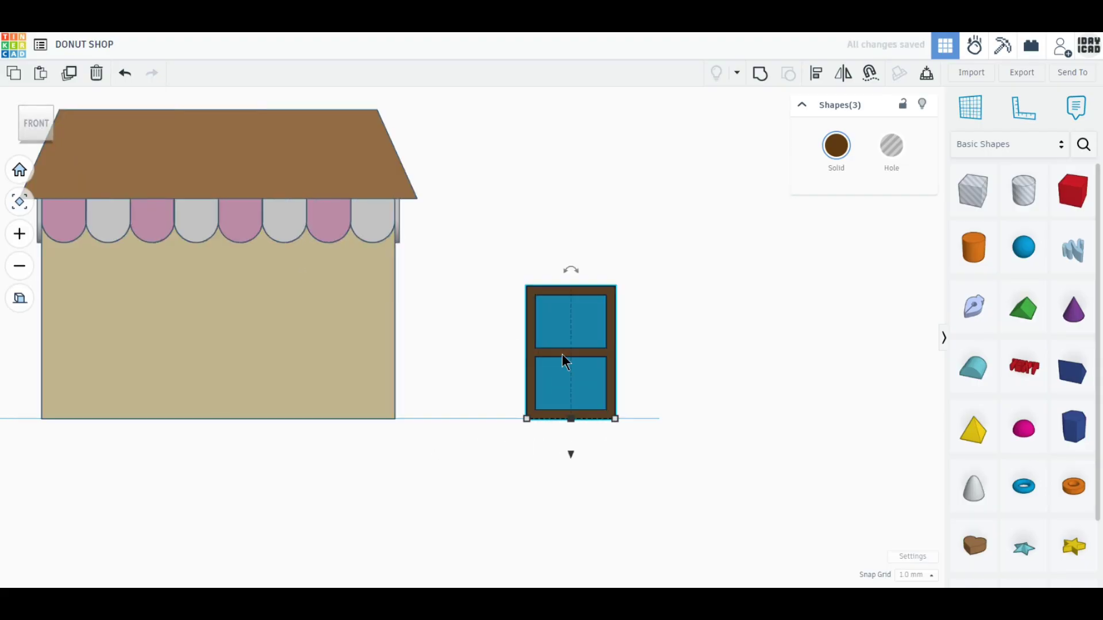
left_click_drag(520, 339, 322, 319)
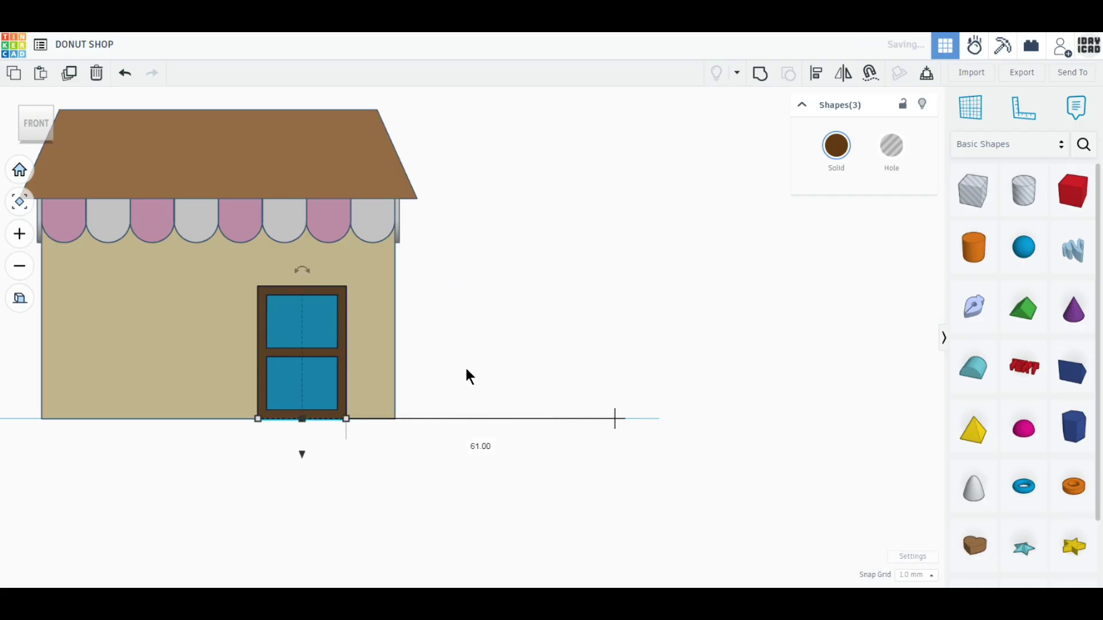
middle_click_drag(466, 368, 632, 417)
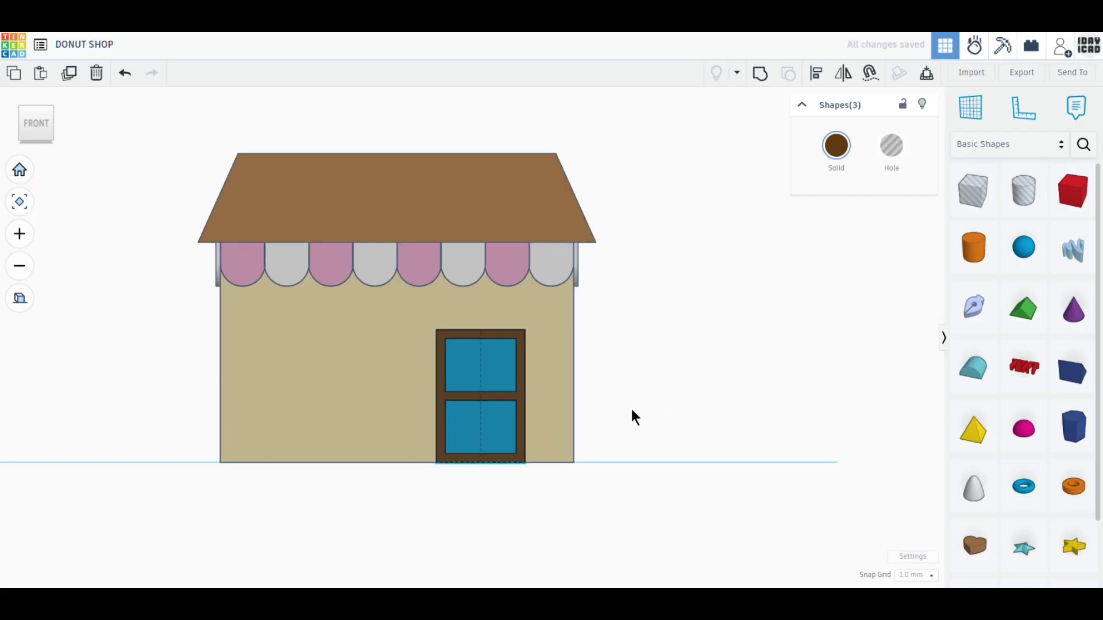
Step: Duplicate the door and move the copy to the left half of the front wall
left_click(69, 75)
left_click_drag(494, 371, 325, 362)
left_click(371, 518)
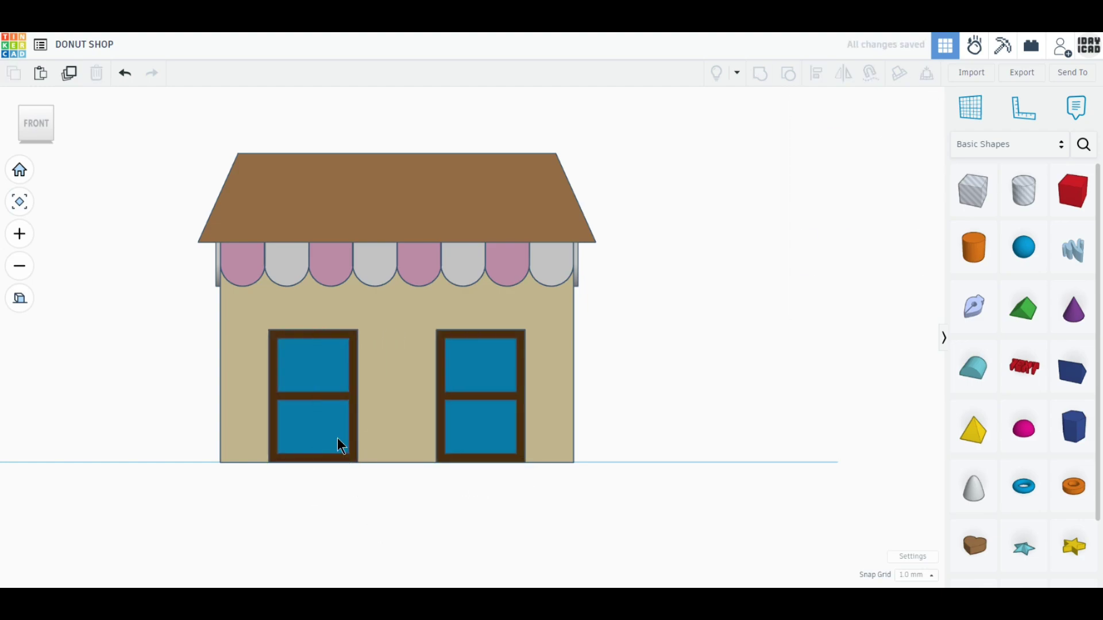
Step: Delete the left copy's lower blue pane and shorten its brown frame from below to 16 mm to form a window
left_click(336, 438)
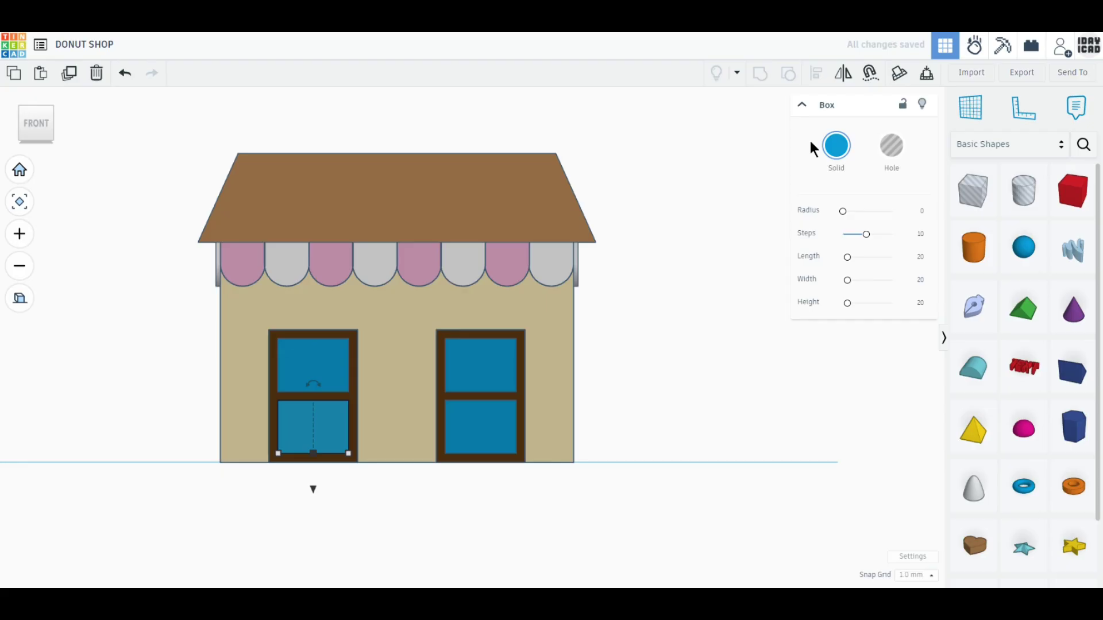
left_click(94, 74)
left_click(315, 440)
mouse_move(315, 440)
right_mouse_down()
mouse_move(315, 467)
mouse_move(315, 456)
right_mouse_up()
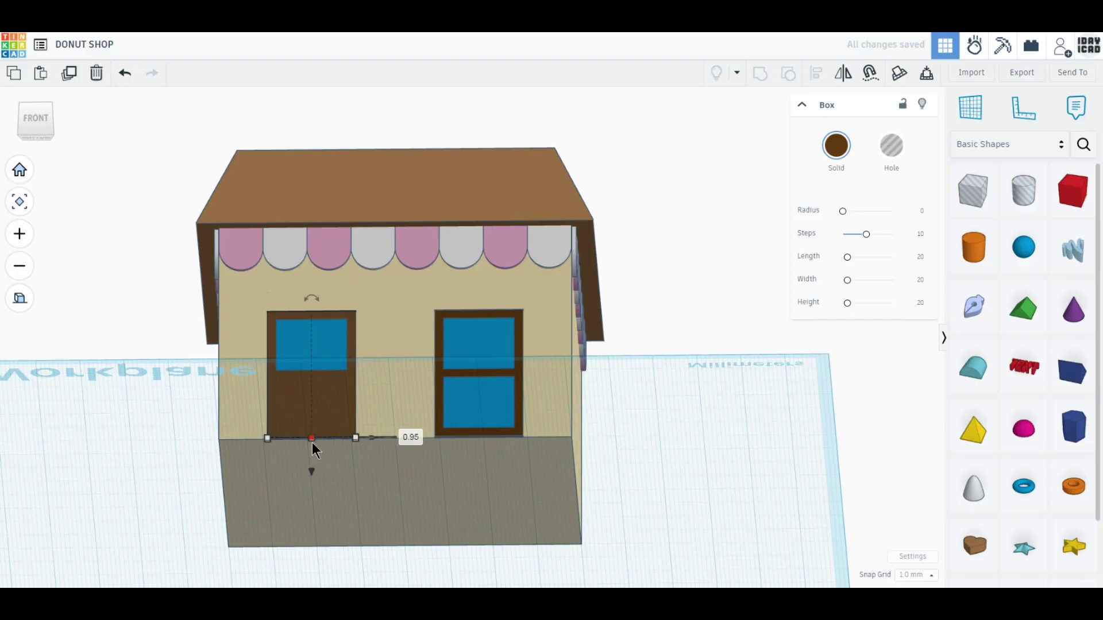
left_click(165, 437)
left_click(321, 431)
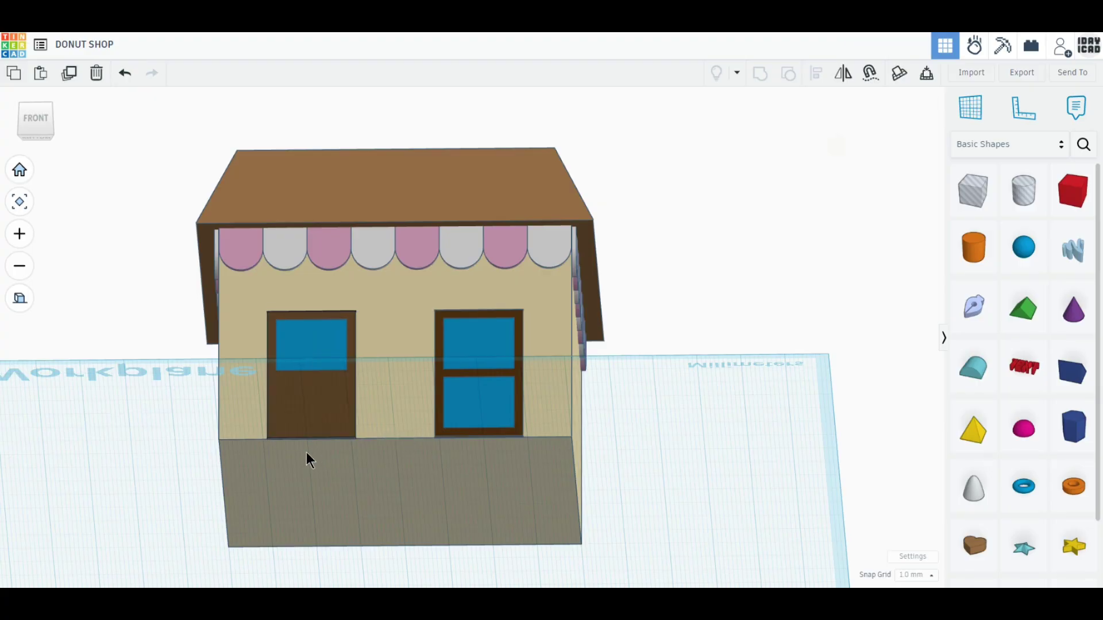
scroll(294, 454, "up", 5)
middle_click_drag(446, 421, 608, 393)
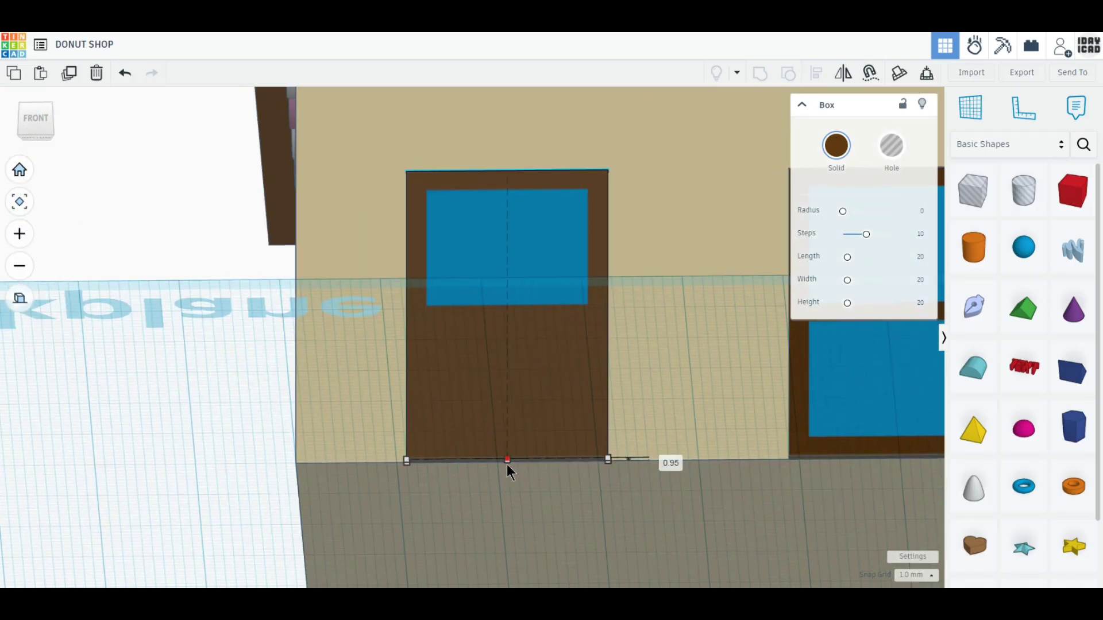
left_click_drag(509, 465, 527, 332)
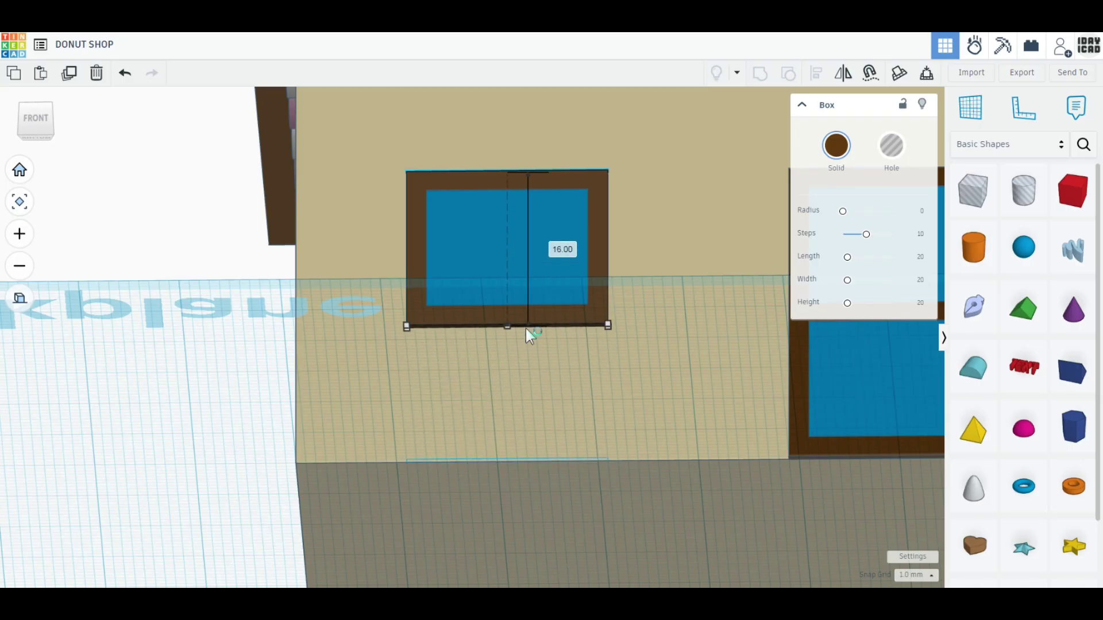
Step: Duplicate the window's pane and frame together, move the copy beside the left wall, and rotate it 90°
right_click_drag(525, 329, 530, 449)
left_click(533, 439)
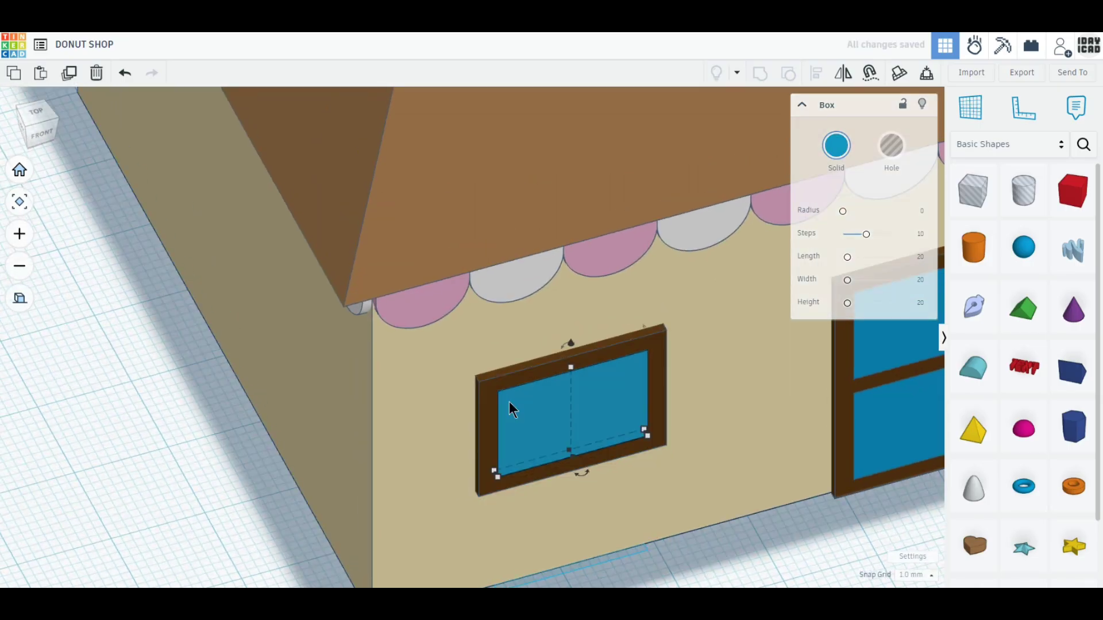
left_click(515, 377, "shift")
scroll(510, 414, "down", 2)
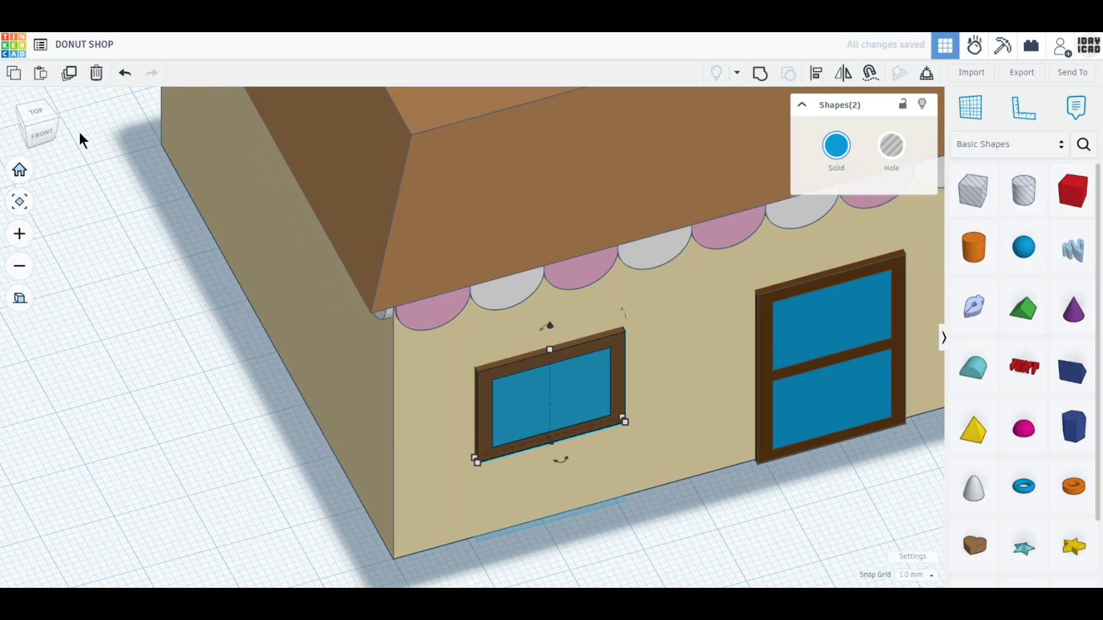
left_click(72, 84)
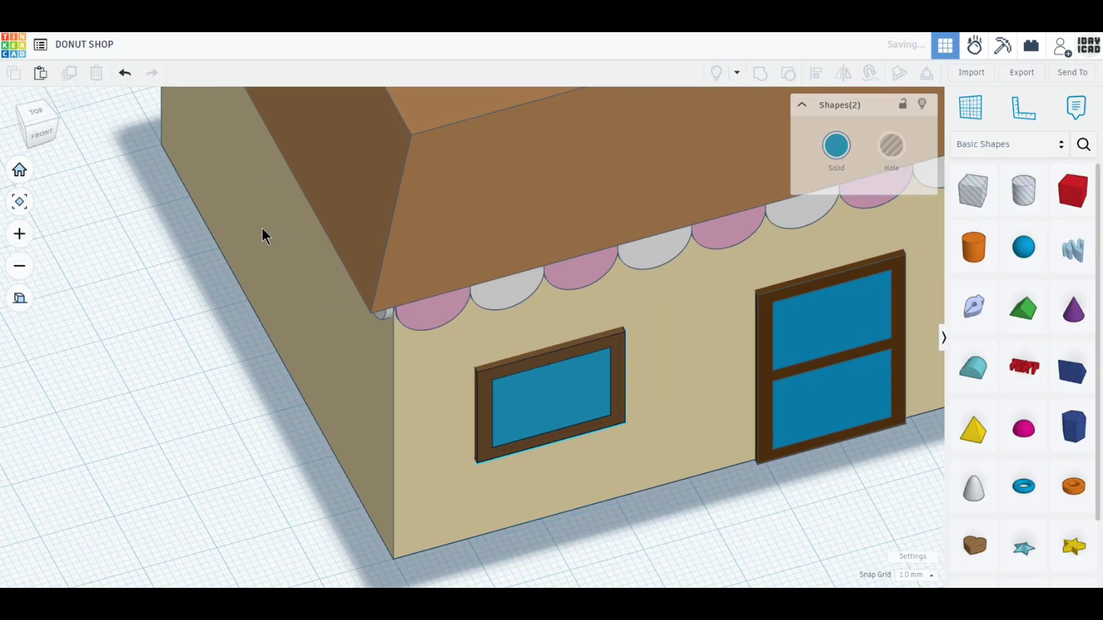
left_click_drag(530, 421, 235, 343)
left_click_drag(248, 382, 43, 136)
Step: In the front view, move the rotated window 8.5 mm right until it sits against the left wall
left_click(43, 135)
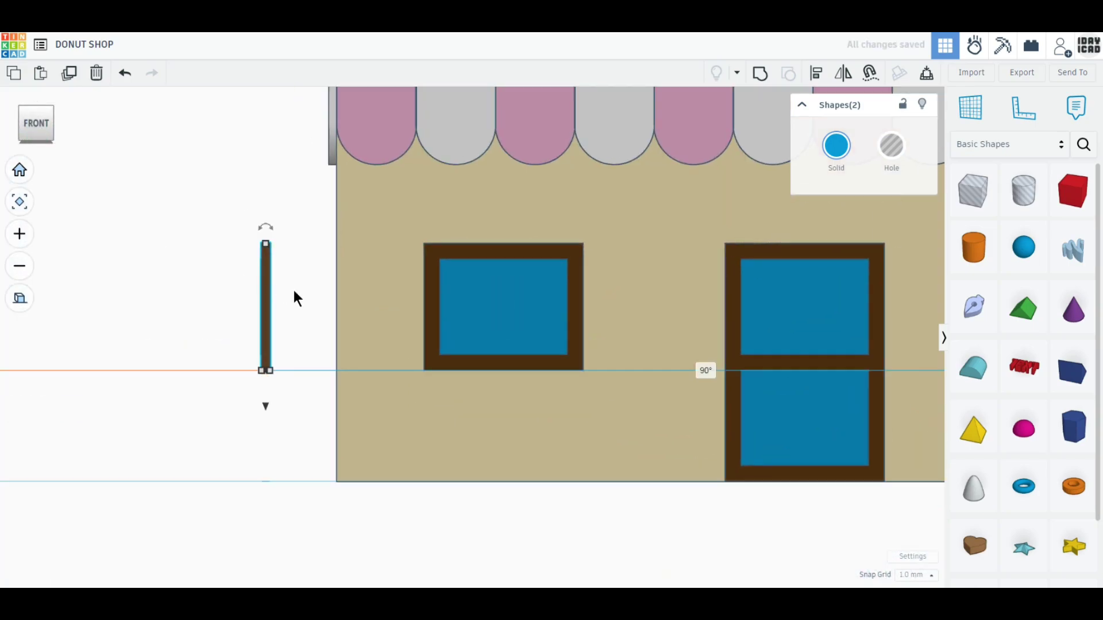
left_click_drag(318, 293, 335, 298)
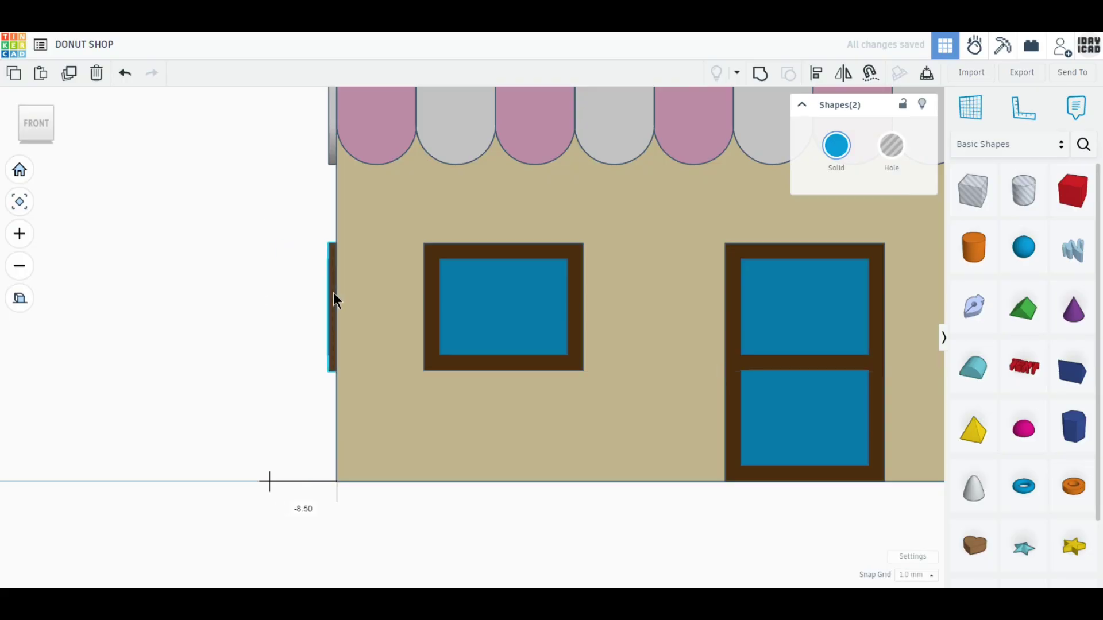
right_click_drag(315, 343, 509, 357)
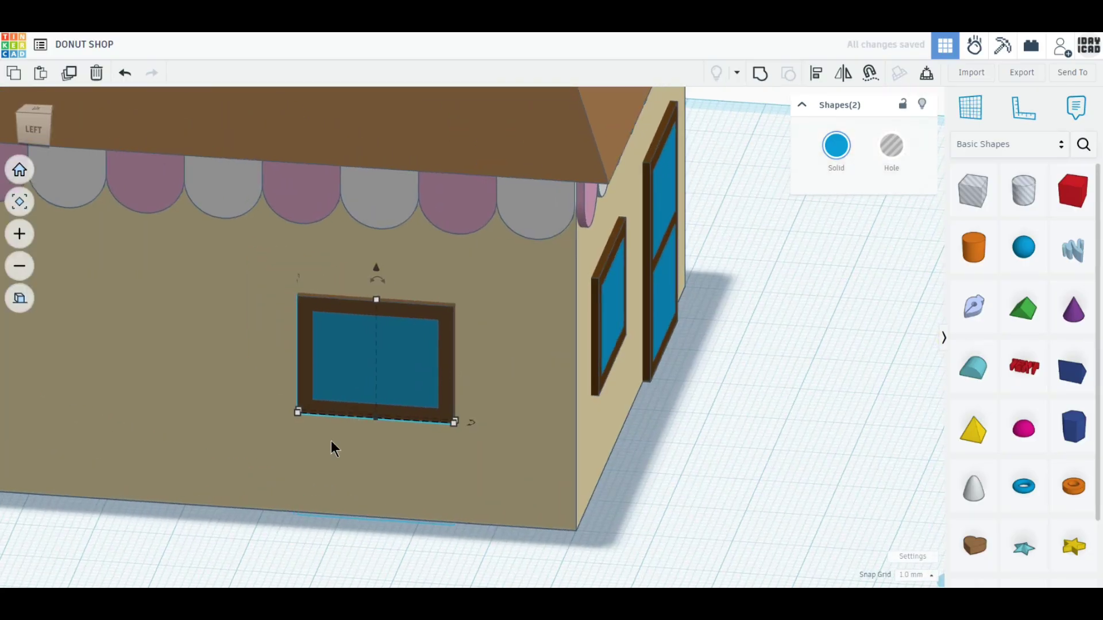
right_click_drag(333, 446, 672, 480)
left_click(743, 425)
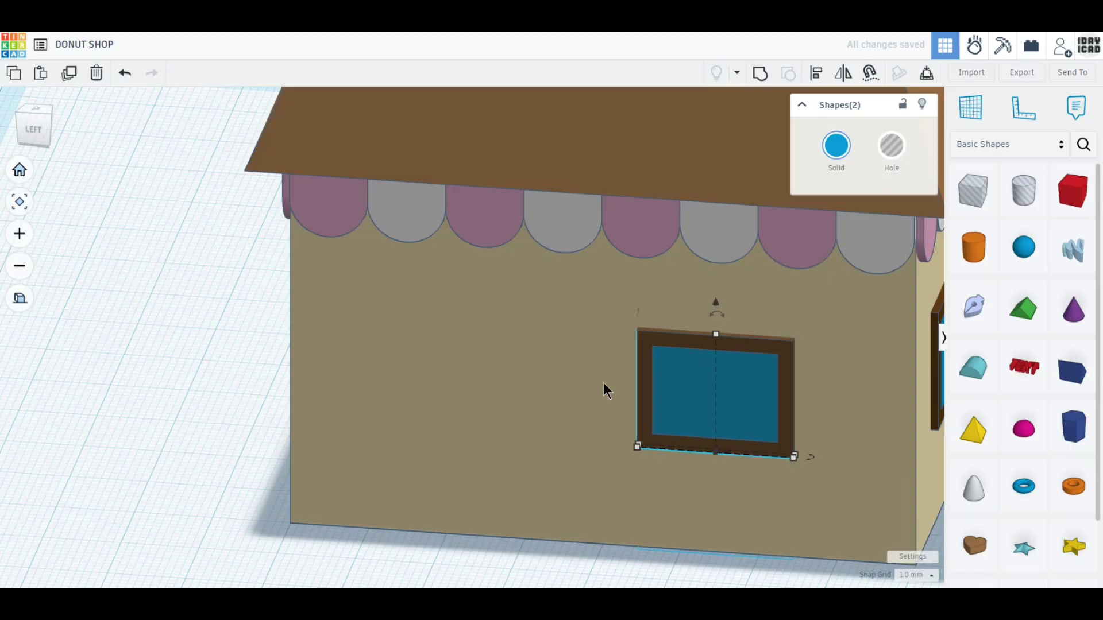
Step: Duplicate the left wall's window with the 90° rotation repeated and move the copy outward onto the back wall
right_click_drag(213, 366, 379, 438)
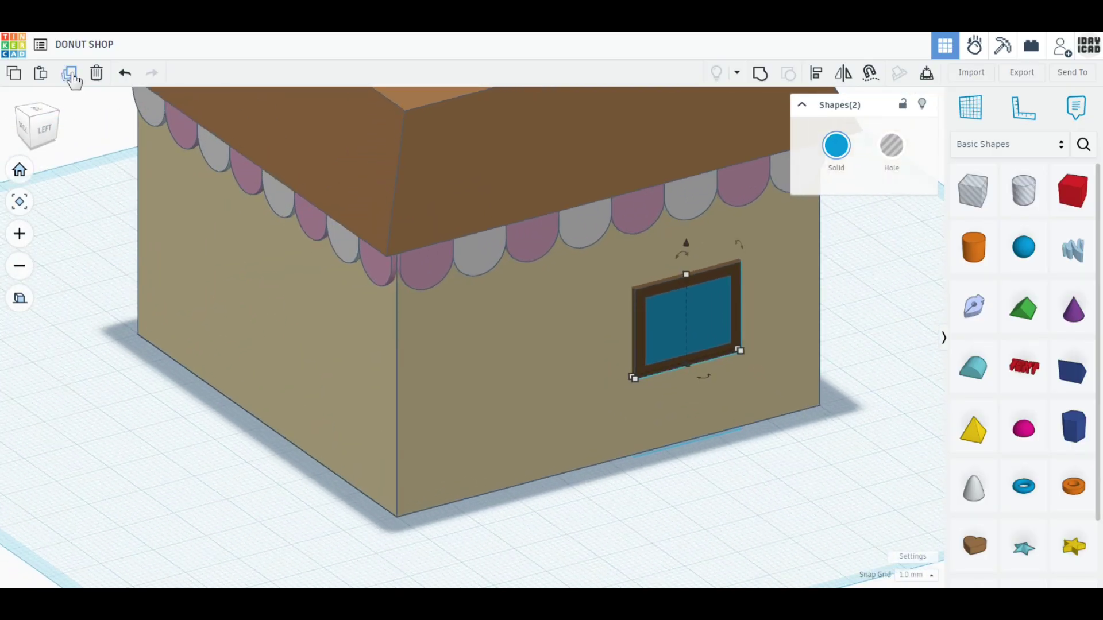
left_click(72, 76)
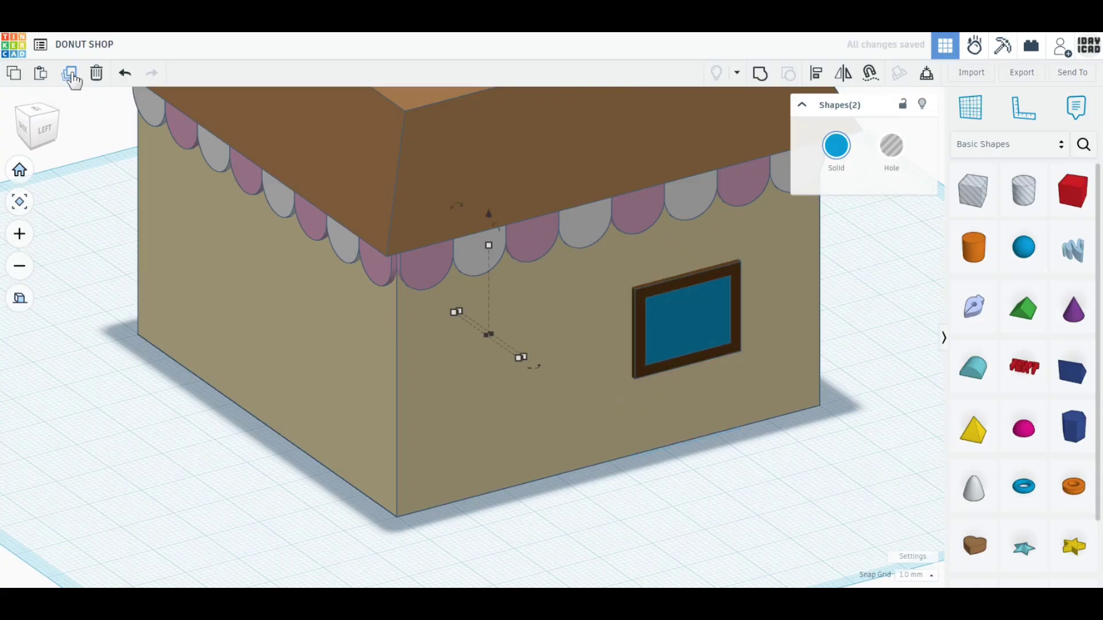
key("Left")
key("Left")
key("Left")
key("Left")
key("Left")
key("Left")
key("Left")
key("Left")
key("Left")
key("Left")
key("Left")
key("Left")
key("Left")
key("Left")
key("Left")
key("Left")
key("Left")
key("Left")
key("Left")
key("Left")
key("Left")
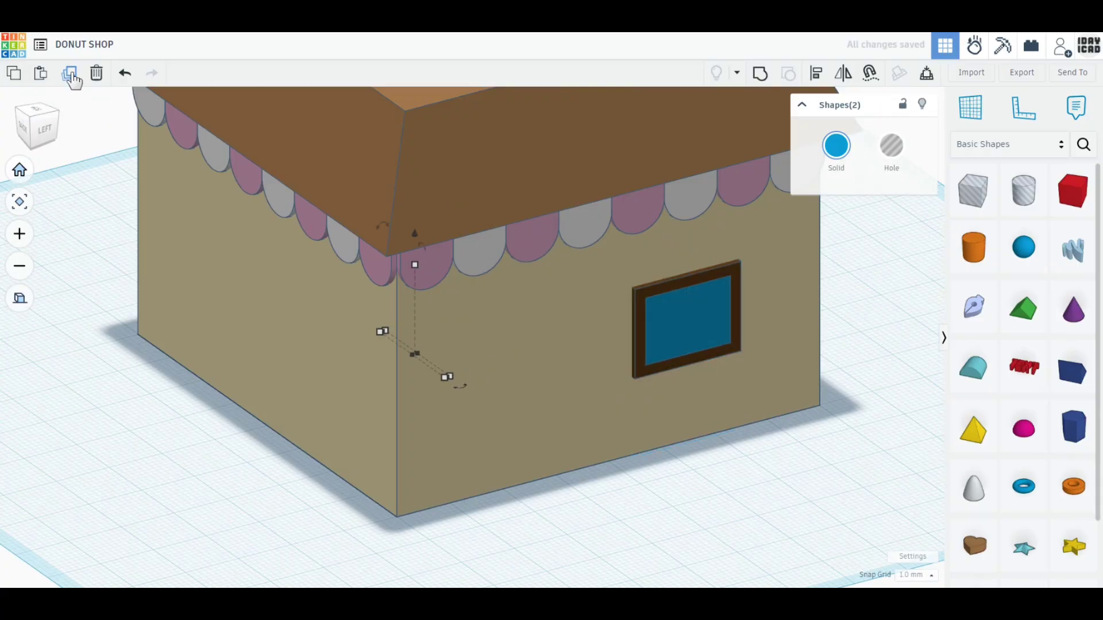
key("Left")
key("Left")
key("Left")
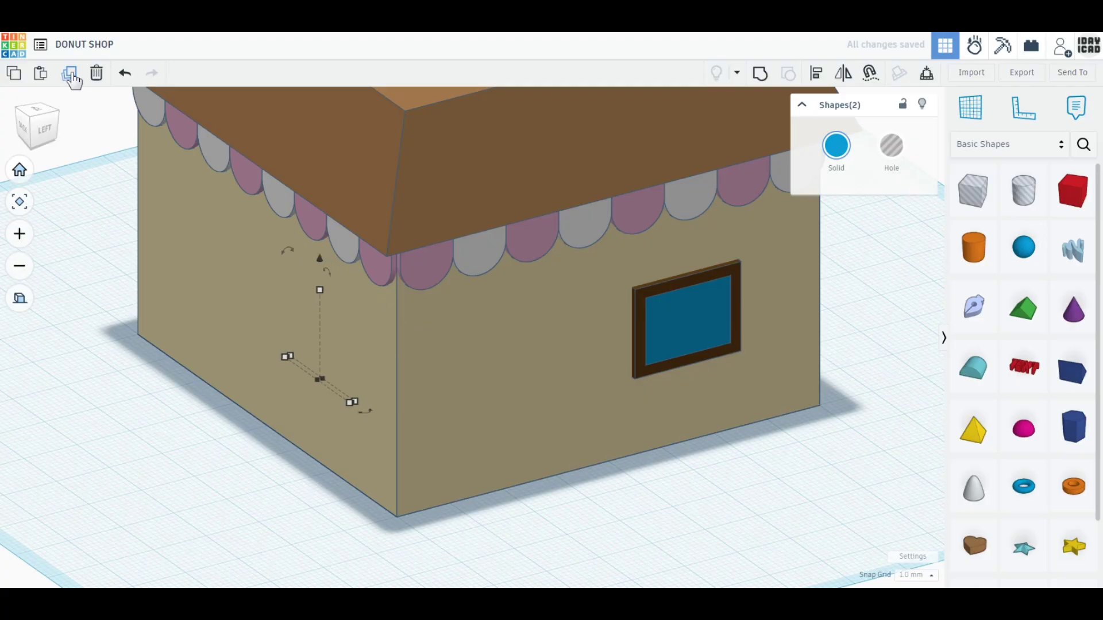
Step: Duplicate the back wall's window with the 90° turn repeated so the copy sits at the right wall, and show it from the front
right_click_drag(184, 394, 680, 376)
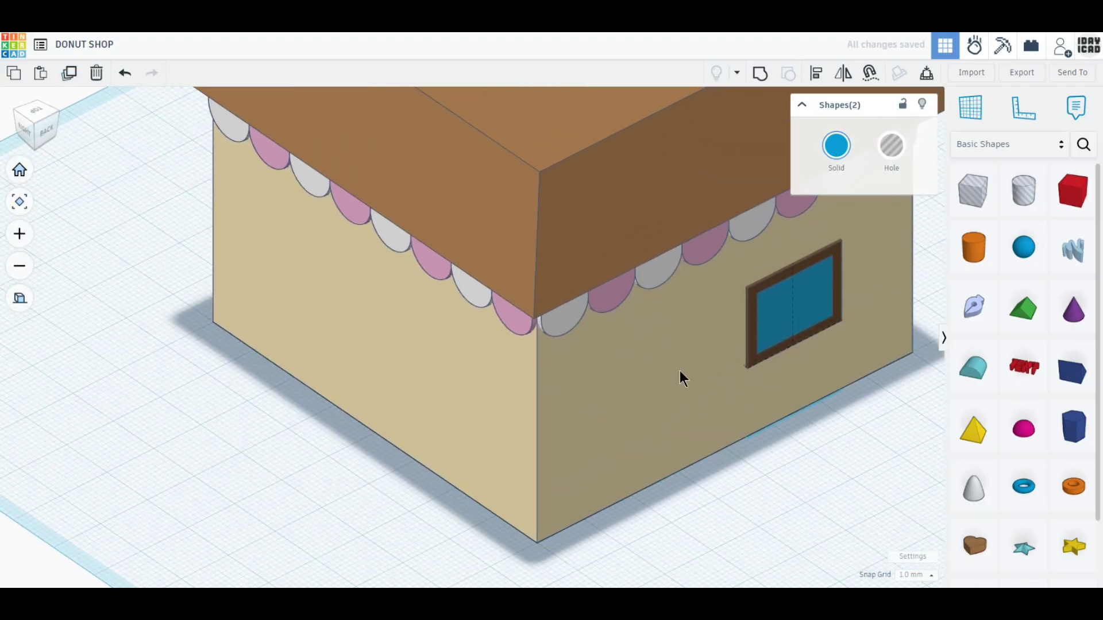
left_click(67, 78)
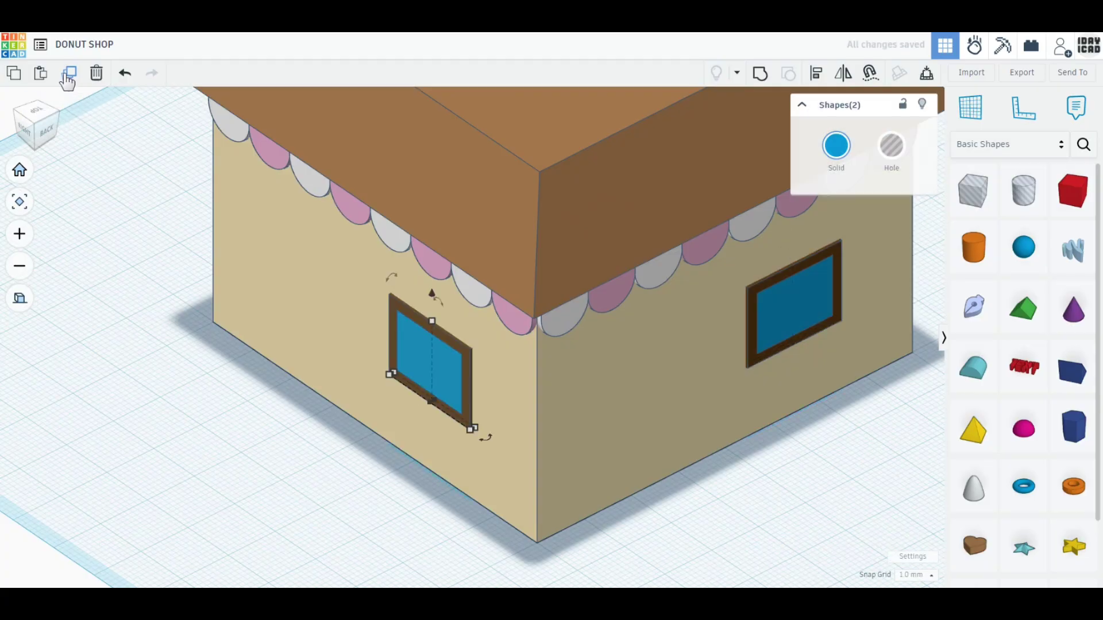
left_click(40, 125)
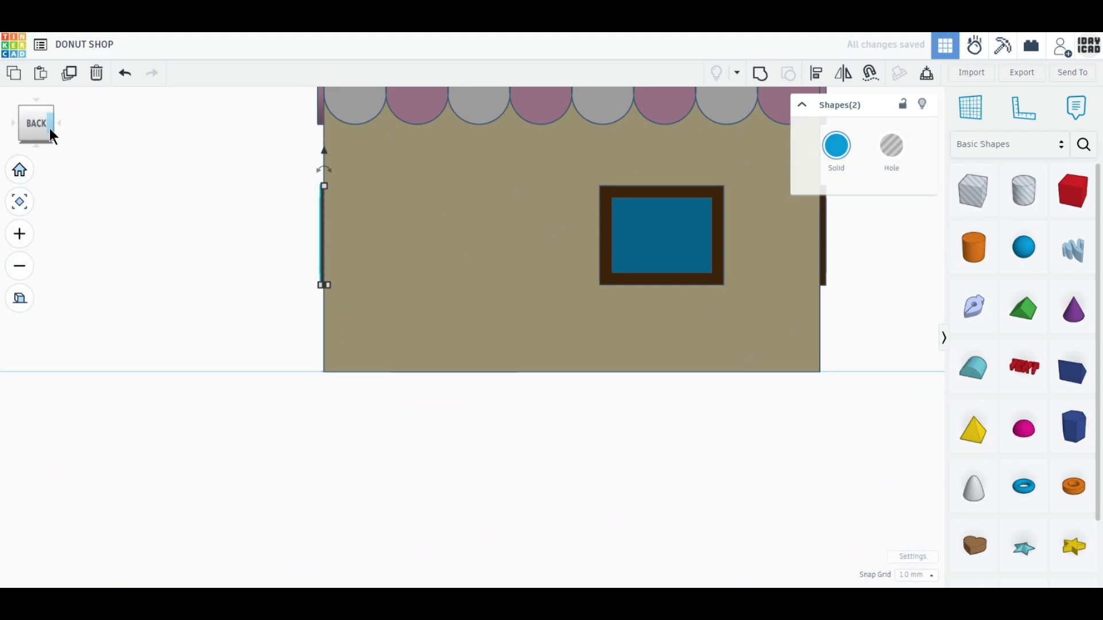
left_click(59, 127)
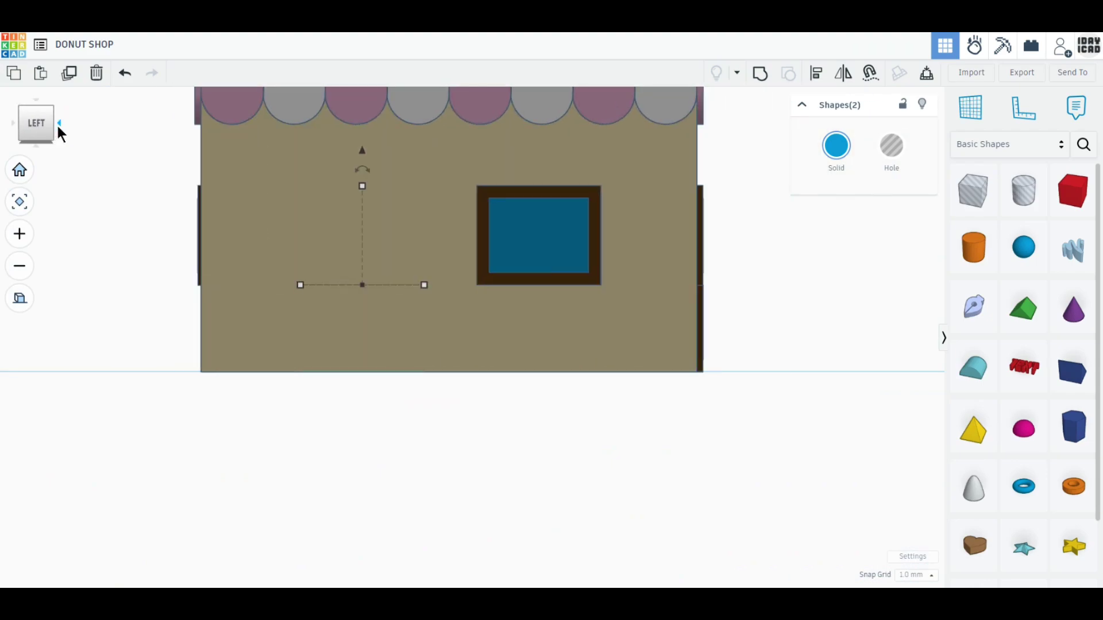
left_click(59, 127)
scroll(449, 444, "down", 5)
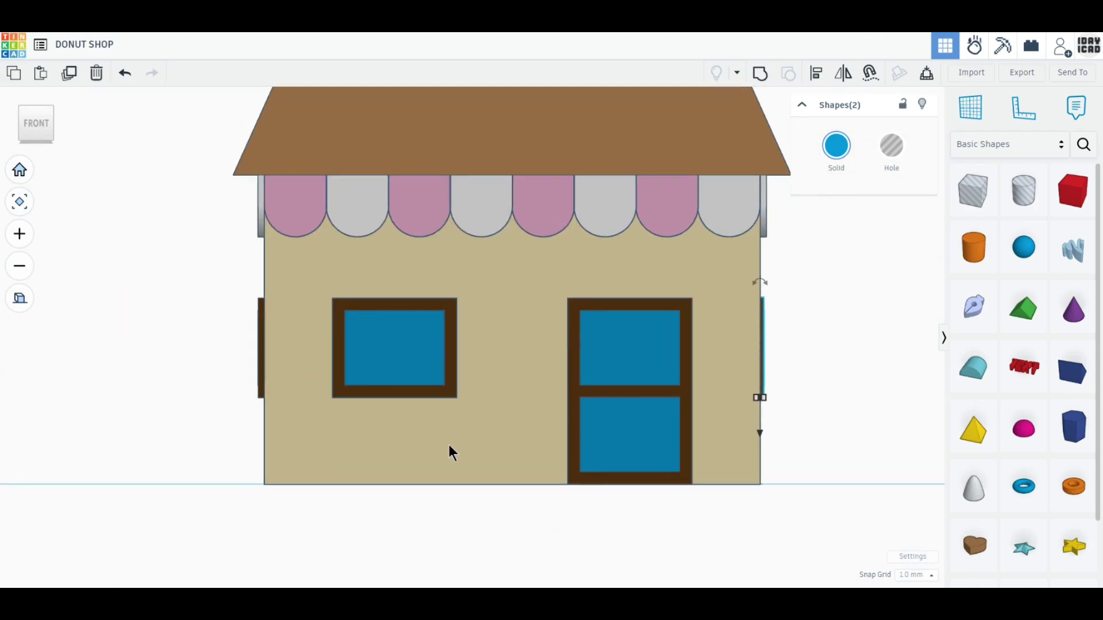